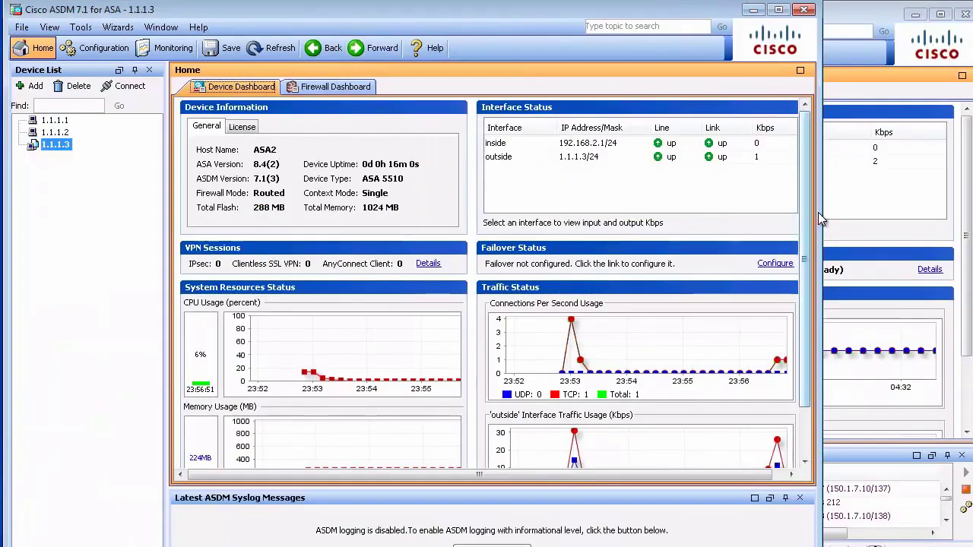
Bring the ASDM session for firewall 1.1.1.1 back to the foreground.
left_click(971, 204)
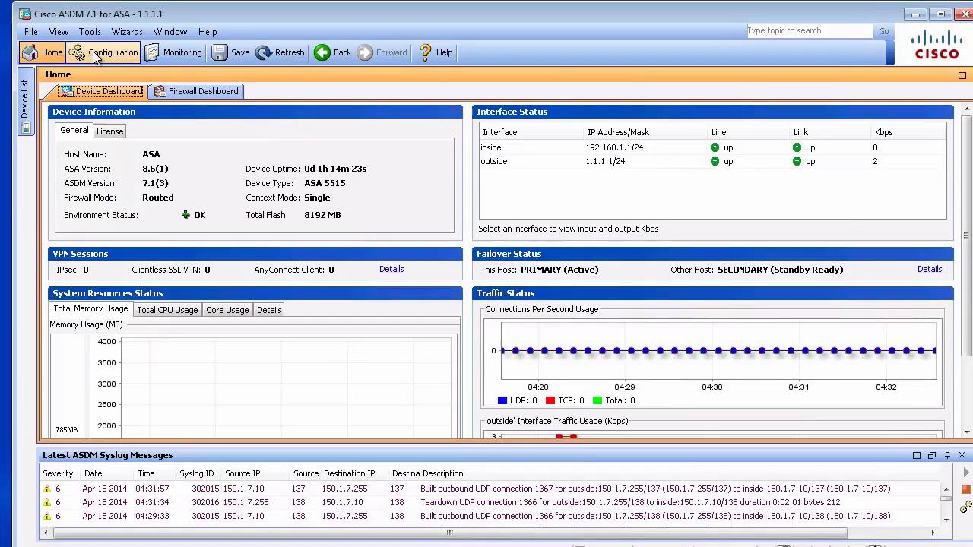
In Configuration > Site-to-Site VPN, check Group Policies, then expand the Advanced settings.
left_click(93, 51)
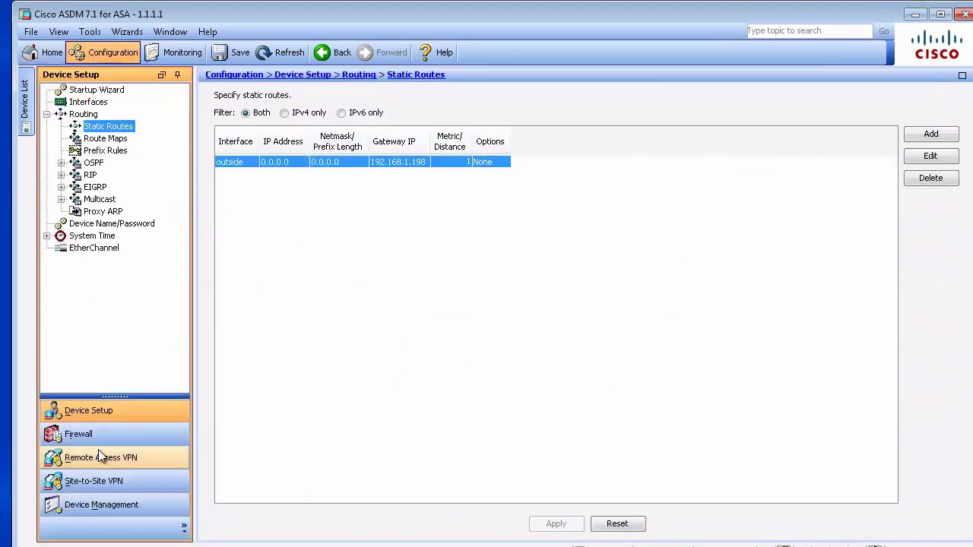
left_click(107, 479)
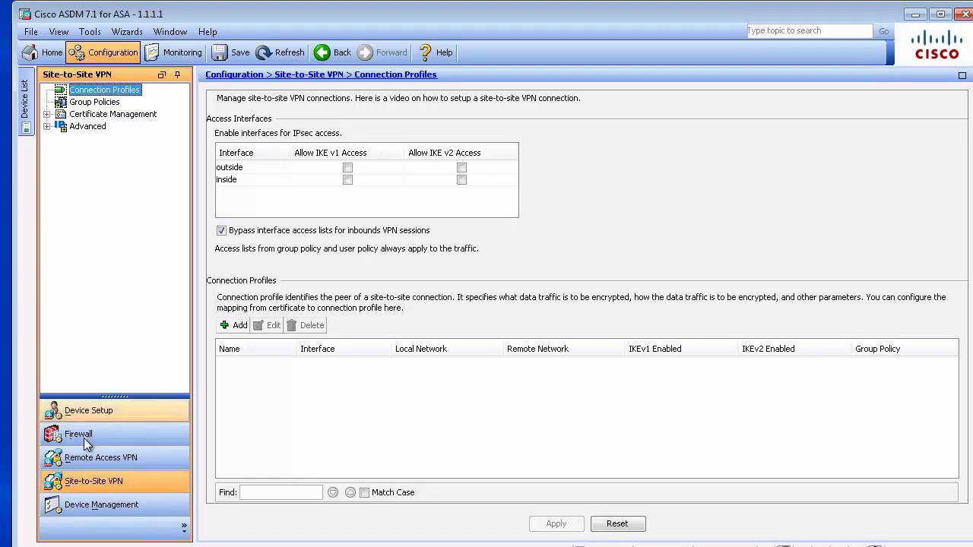
left_click(97, 103)
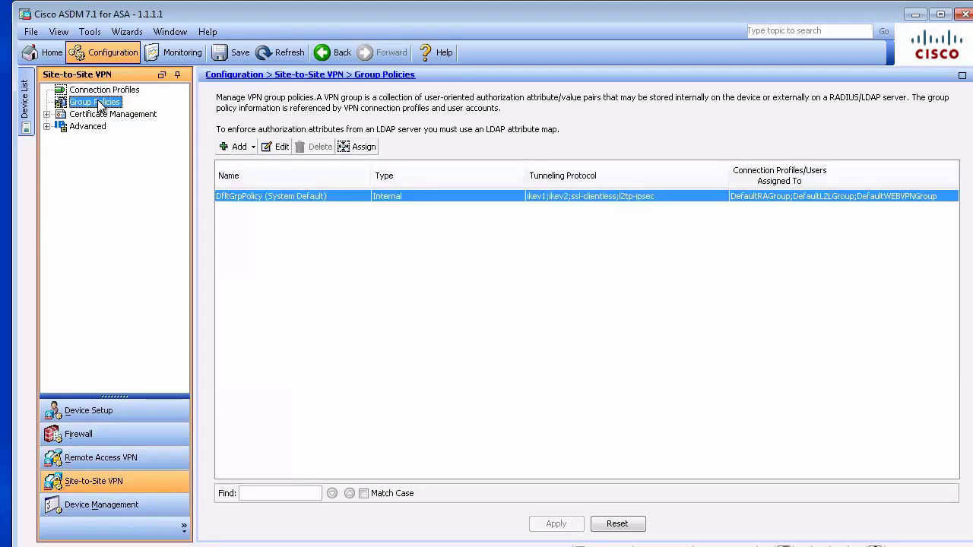
left_click(240, 147)
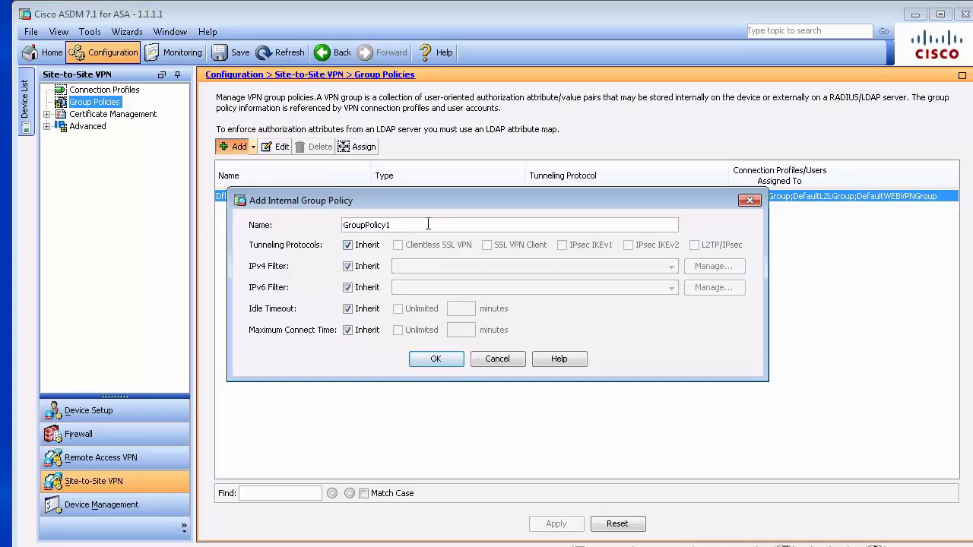
key("Escape")
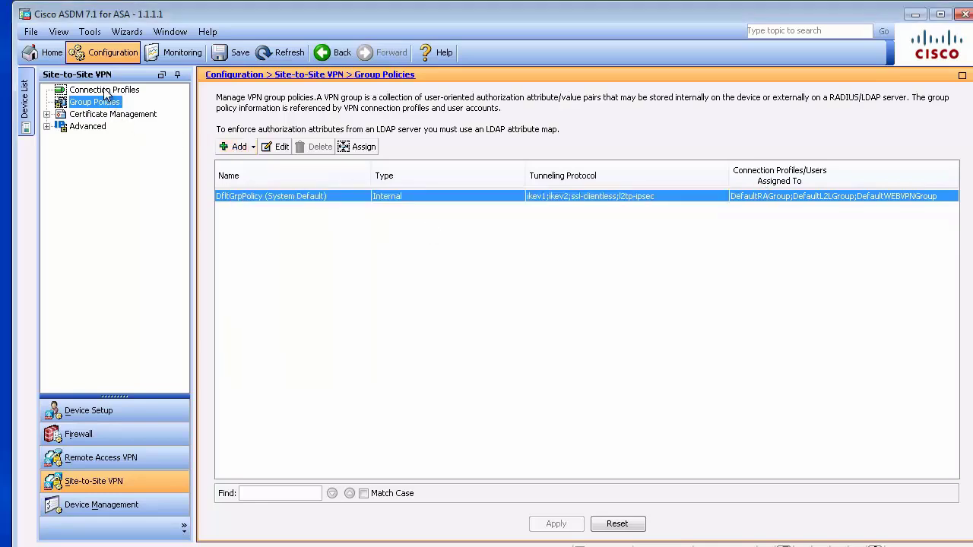
left_click(47, 127)
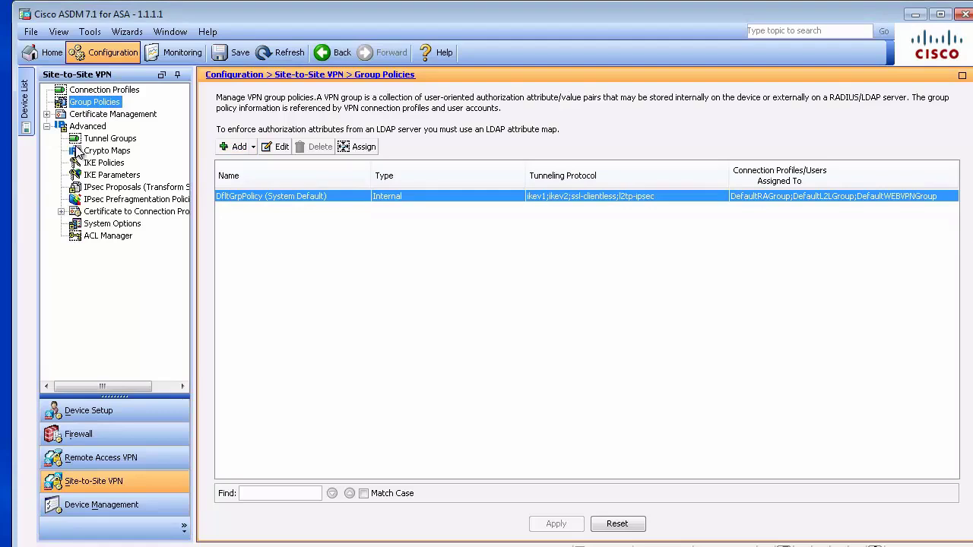
Add IKEv1 policy priority 10 using AES encryption and D-H group 5.
left_click(107, 163)
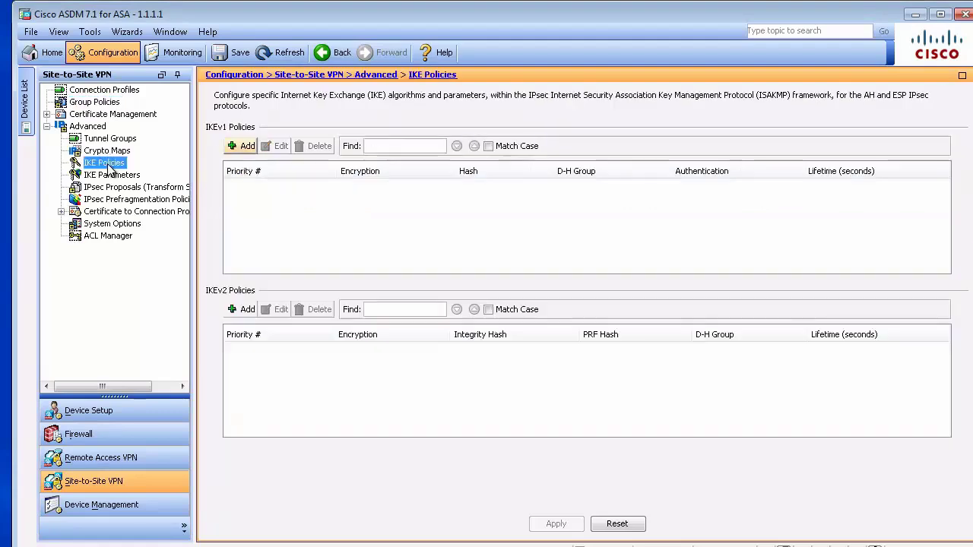
left_click(243, 148)
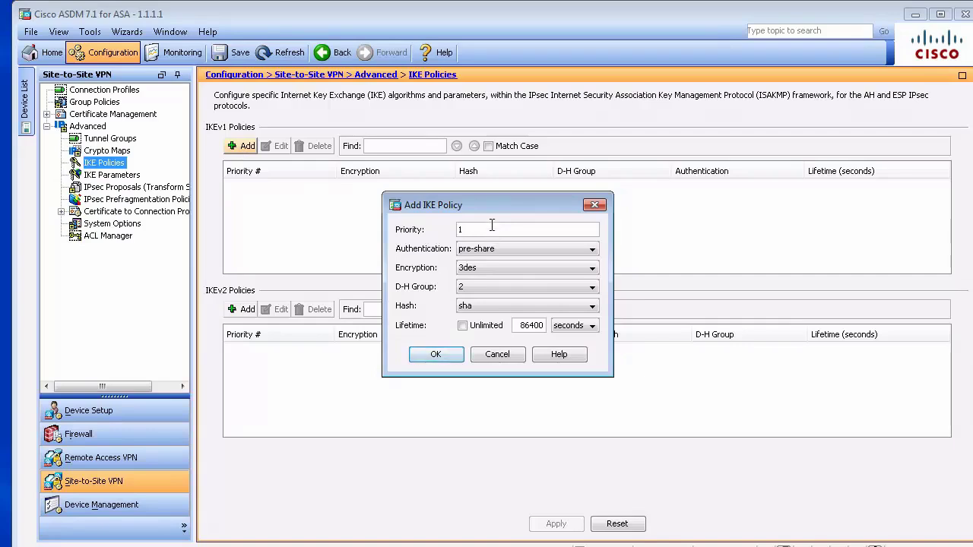
type("0")
left_click(531, 267)
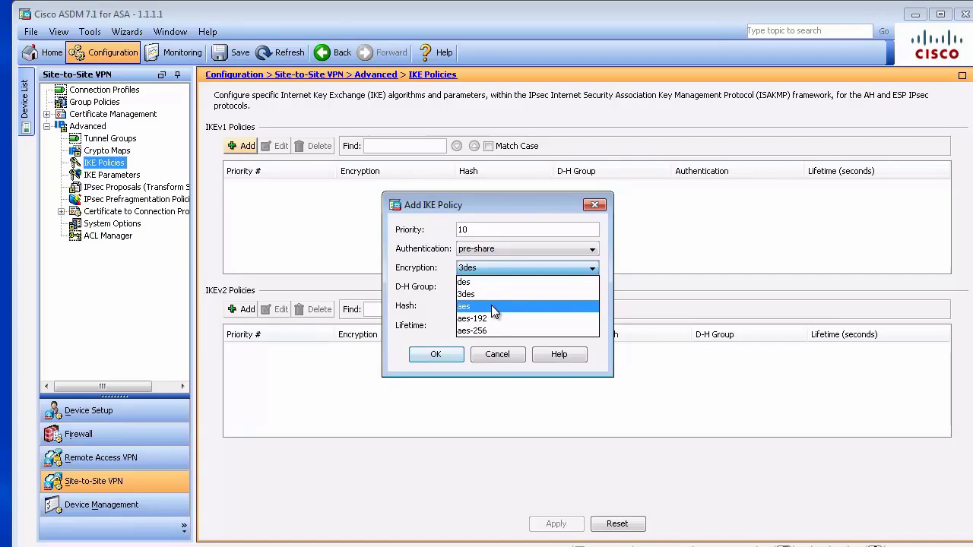
left_click(492, 306)
left_click(519, 289)
left_click(499, 326)
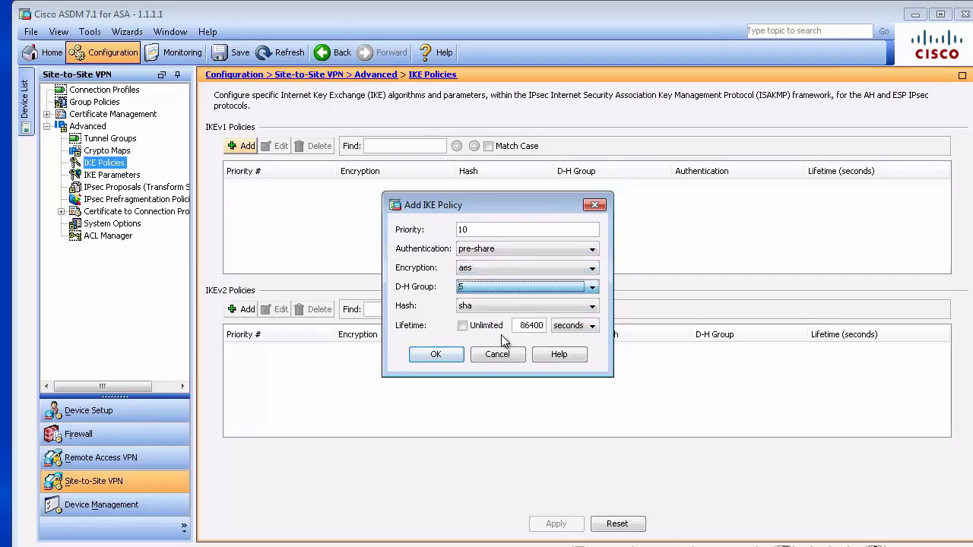
left_click(435, 354)
Paste the previewed IKEv1 policy commands into ASA2's console in config mode, then send them.
left_click(558, 530)
left_click_drag(404, 207, 261, 170)
key("ctrl+c")
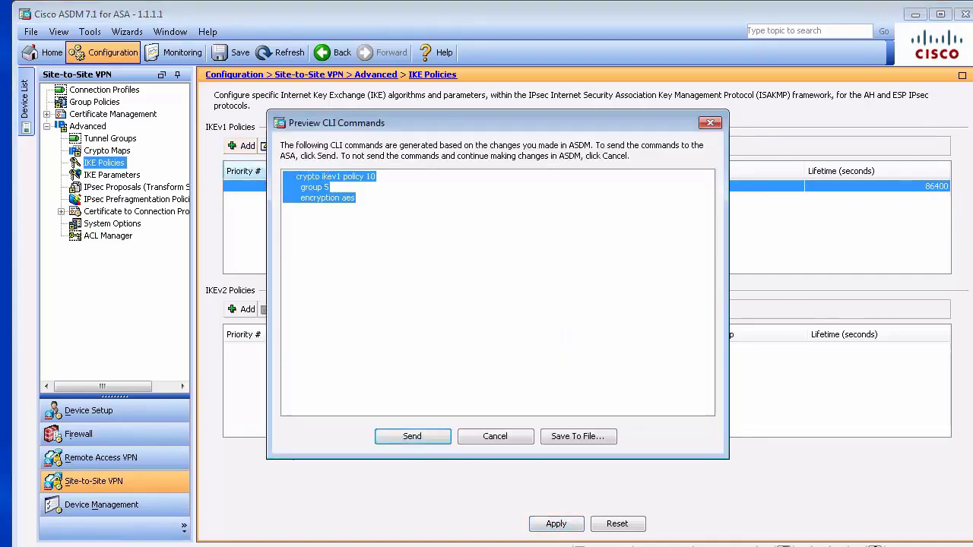
key("alt+Tab")
left_click_drag(553, 23, 522, 17)
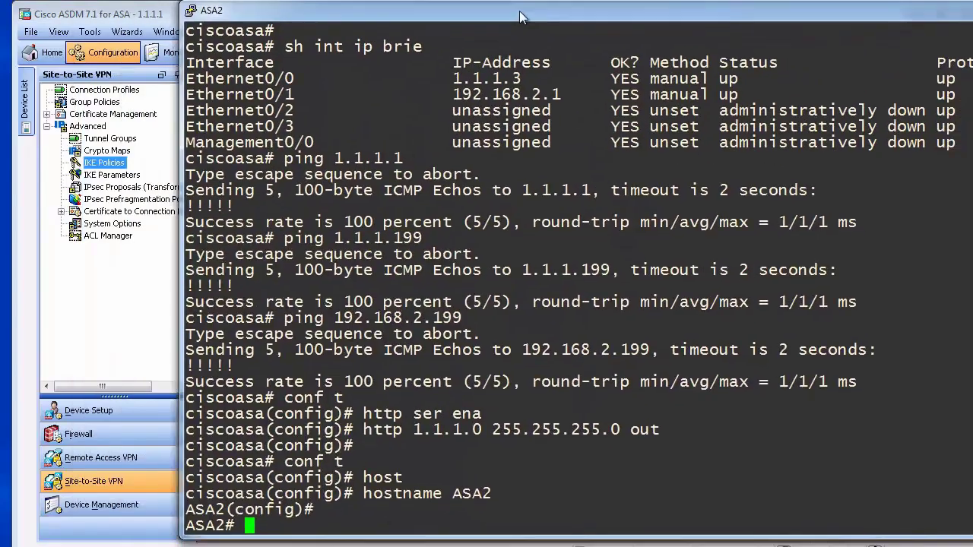
type("conf t")
key("Return")
right_click(412, 195)
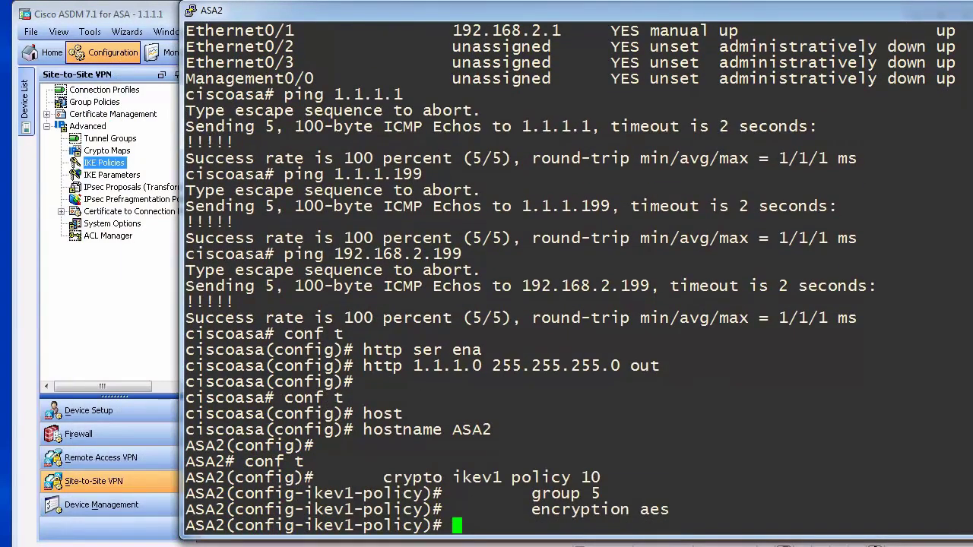
key("ctrl+z")
key("alt+Tab")
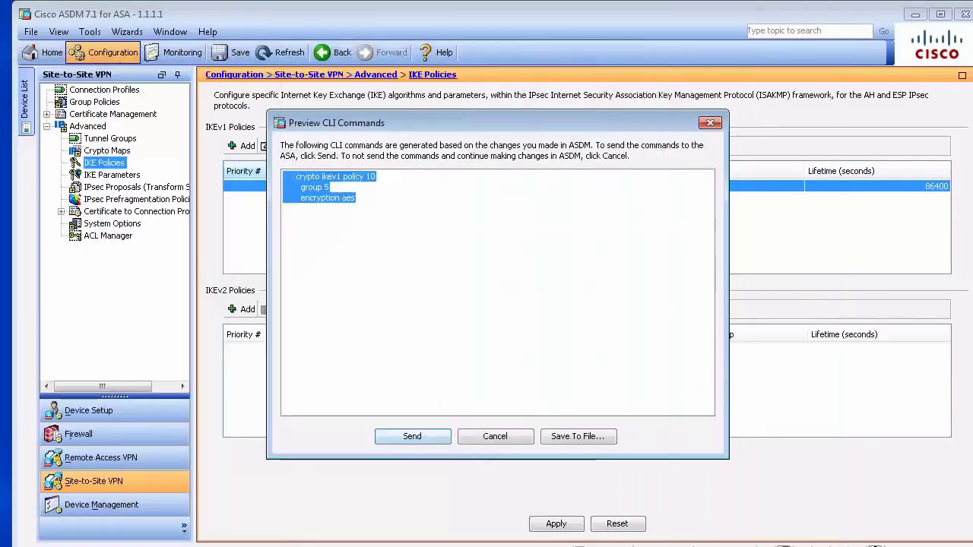
left_click(395, 436)
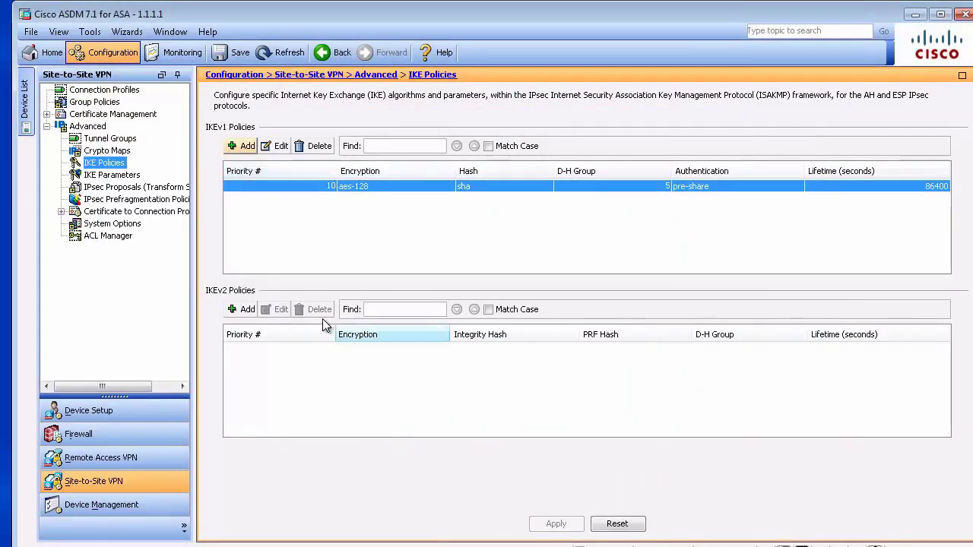
Look over the Crypto Maps, Tunnel Groups and IKE Policies pages.
left_click(108, 152)
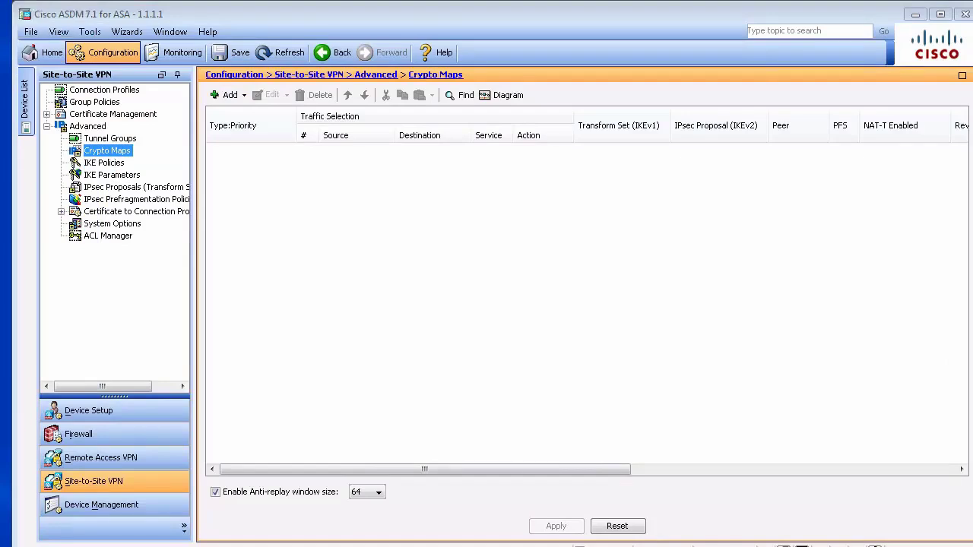
left_click(107, 139)
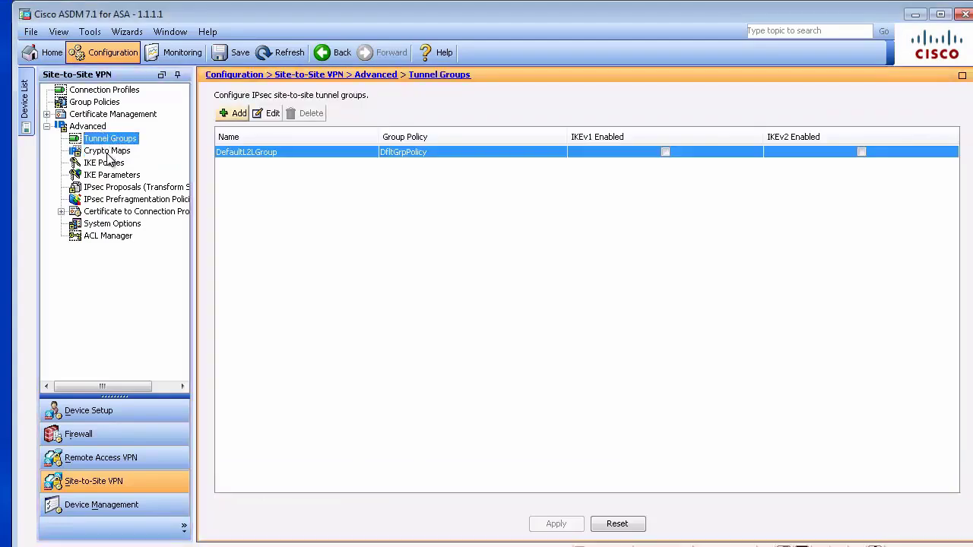
left_click(107, 152)
left_click(104, 164)
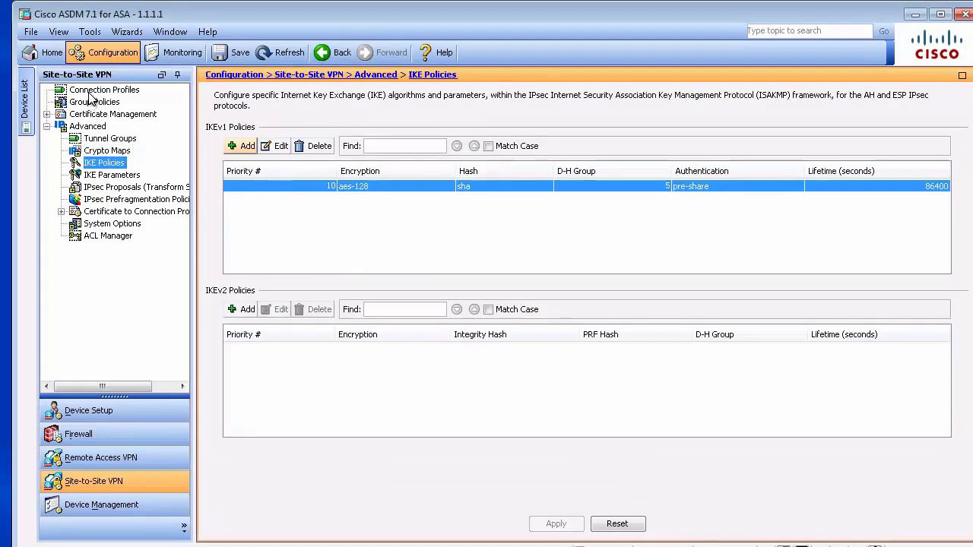
Allow IKE v1 access on the outside interface and start a new connection profile.
left_click(90, 92)
left_click(348, 169)
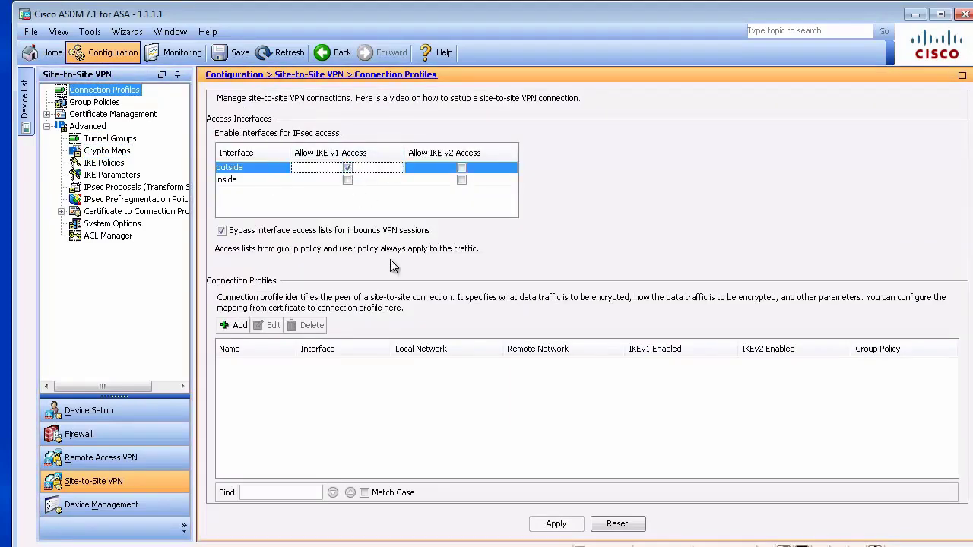
left_click(236, 325)
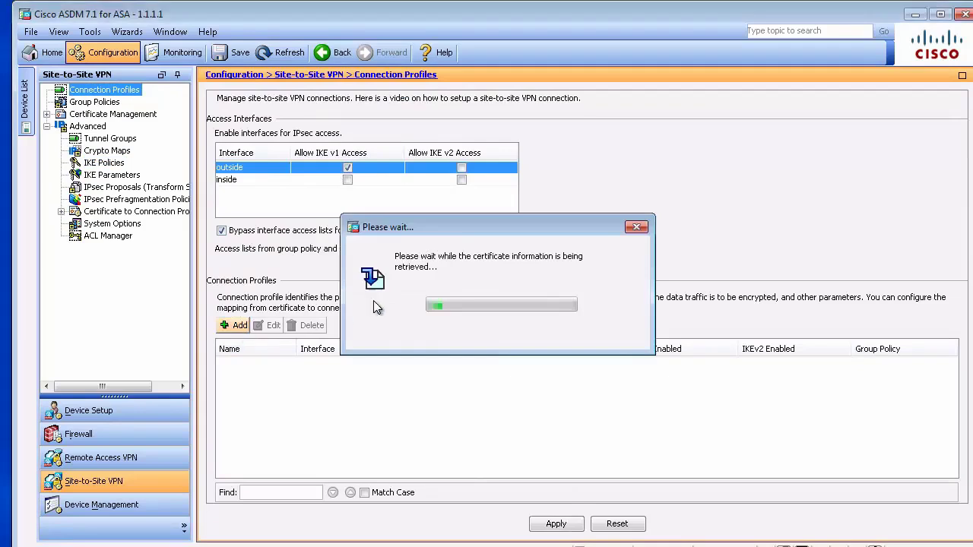
Set peer IP 1.1.1.3 with inside-network as the local protected network.
left_click(547, 59)
type("1.1.1.3")
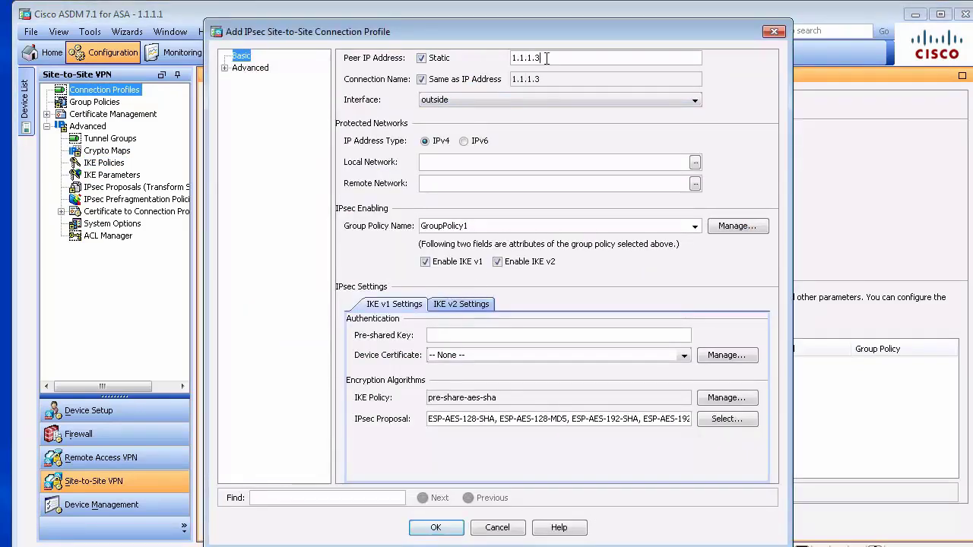
left_click(694, 163)
left_click(370, 186)
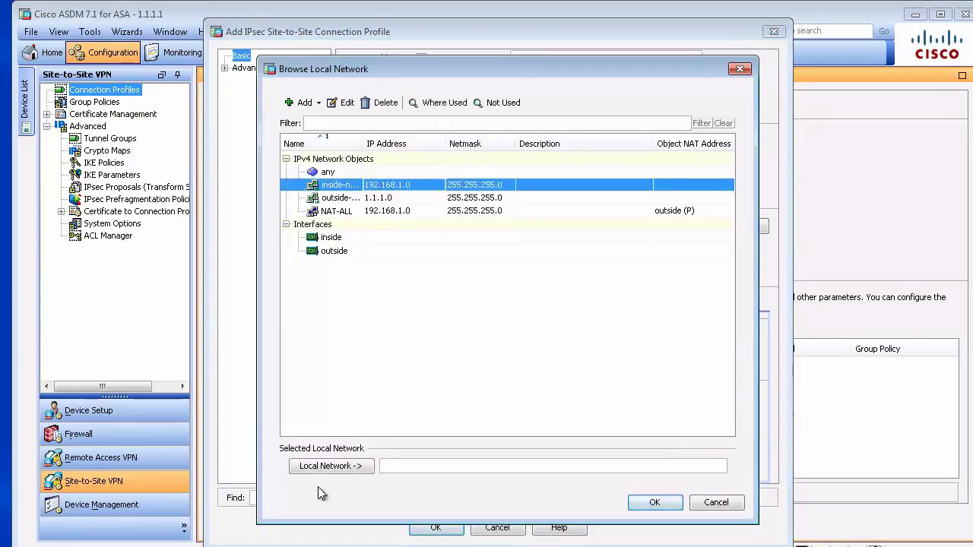
left_click(332, 466)
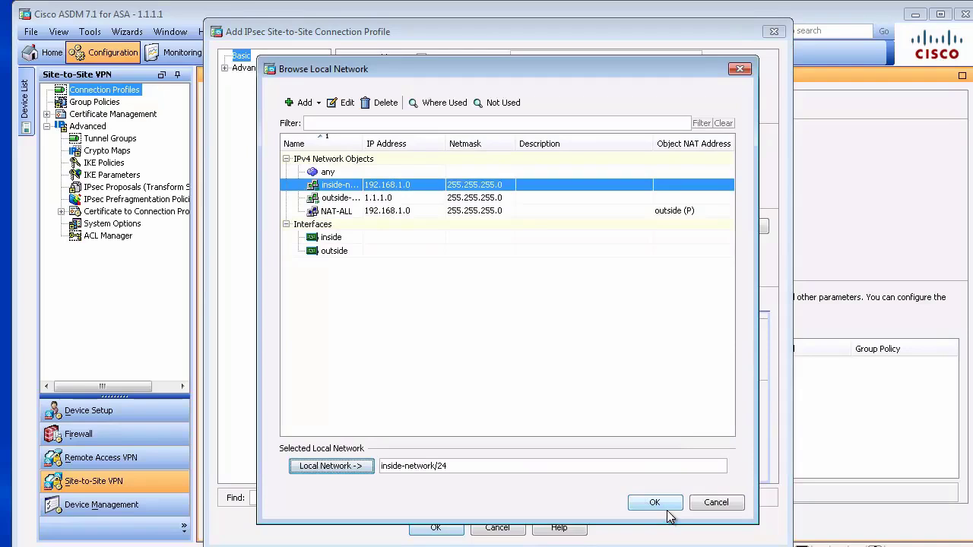
left_click(667, 505)
Create network object remote-vpn (192.168.2.0) and select it as the remote network.
left_click(695, 184)
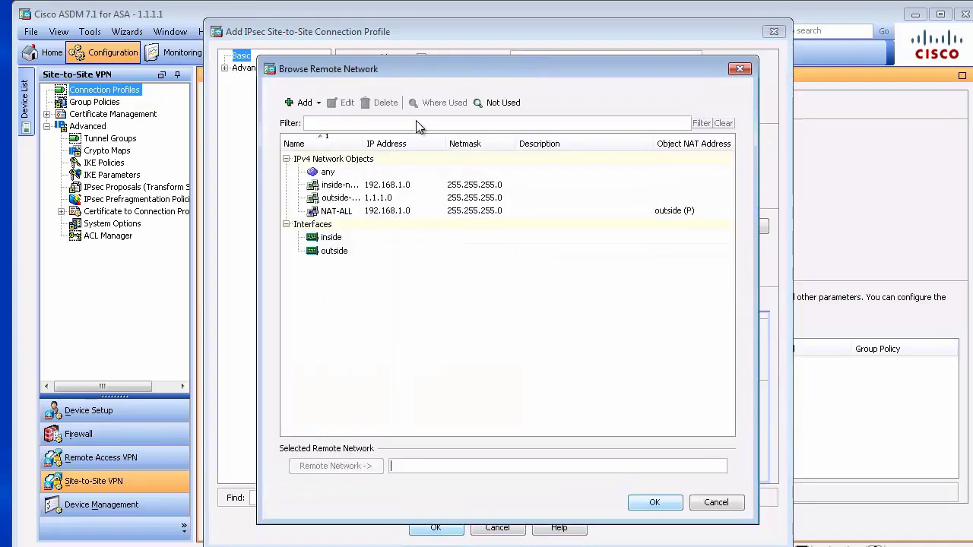
left_click(304, 101)
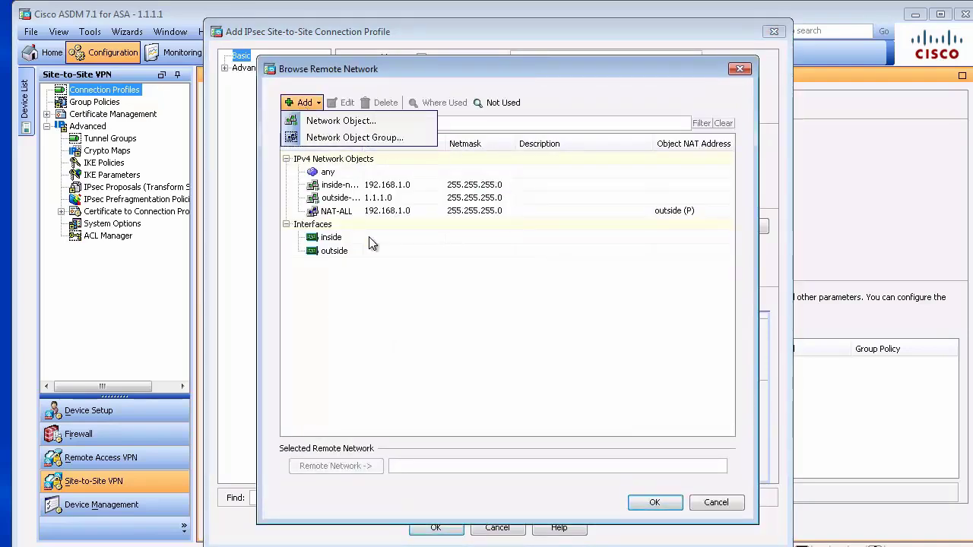
left_click(346, 123)
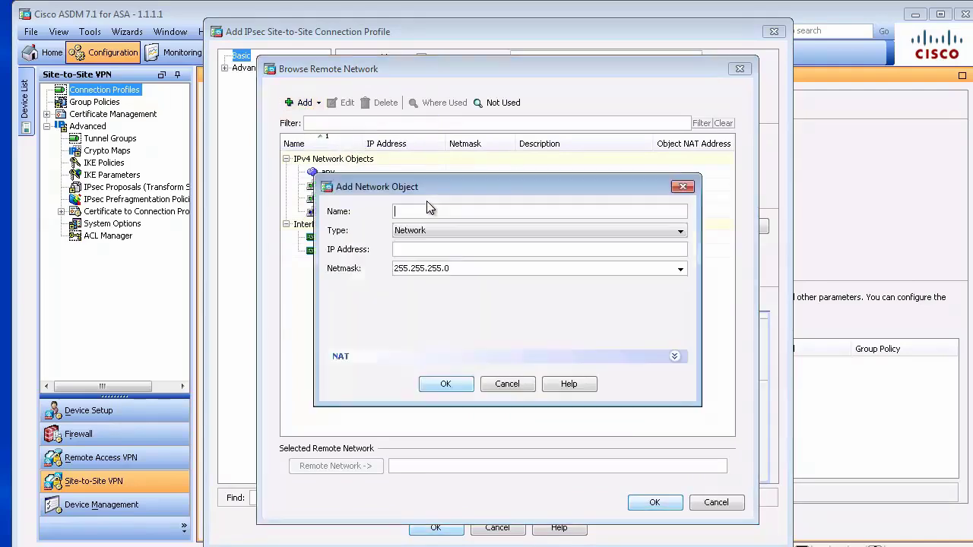
type("remote-vpn")
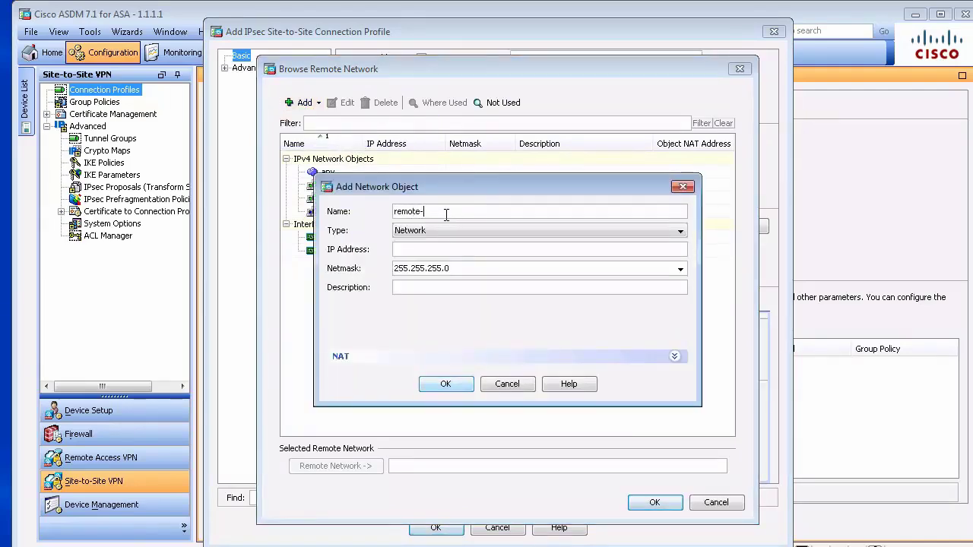
key("Tab")
key("Tab")
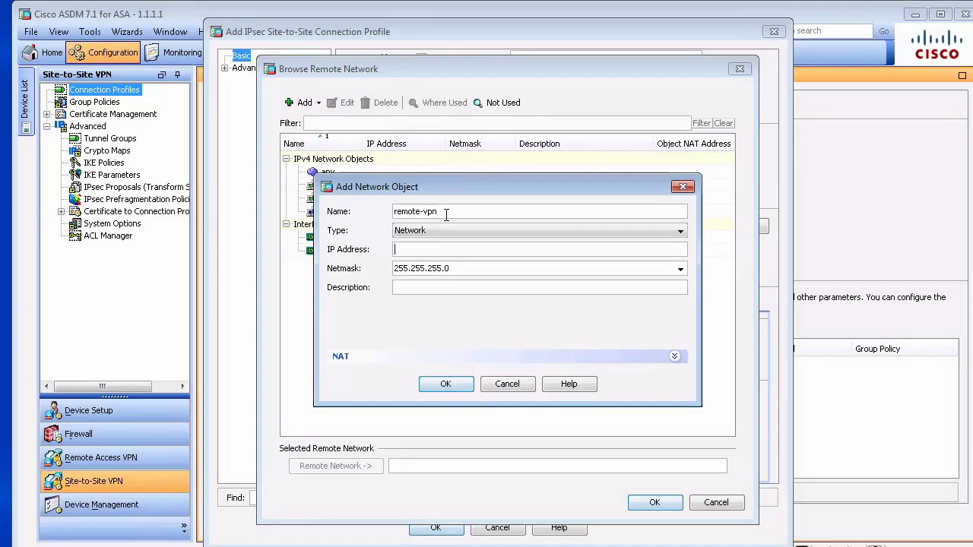
type("192.168.2.0")
left_click(446, 384)
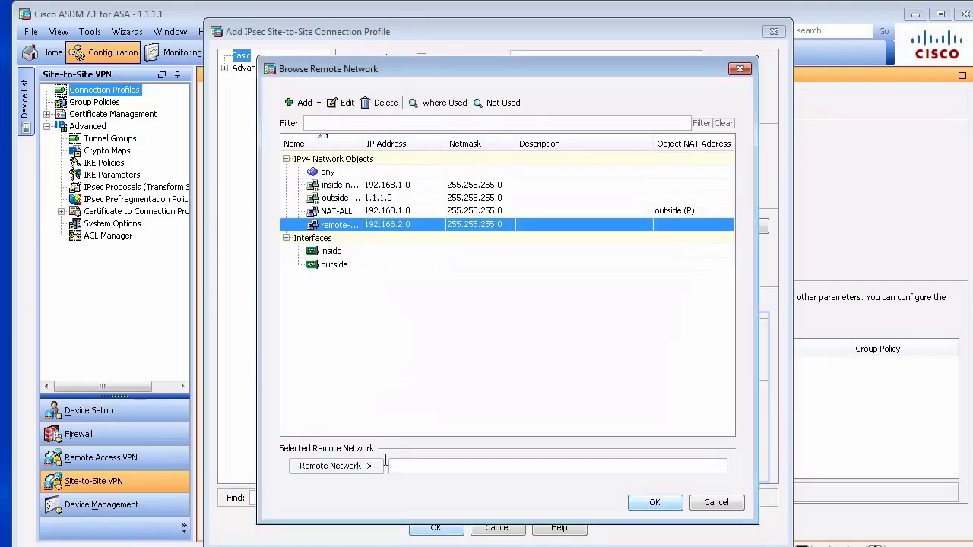
left_click(312, 465)
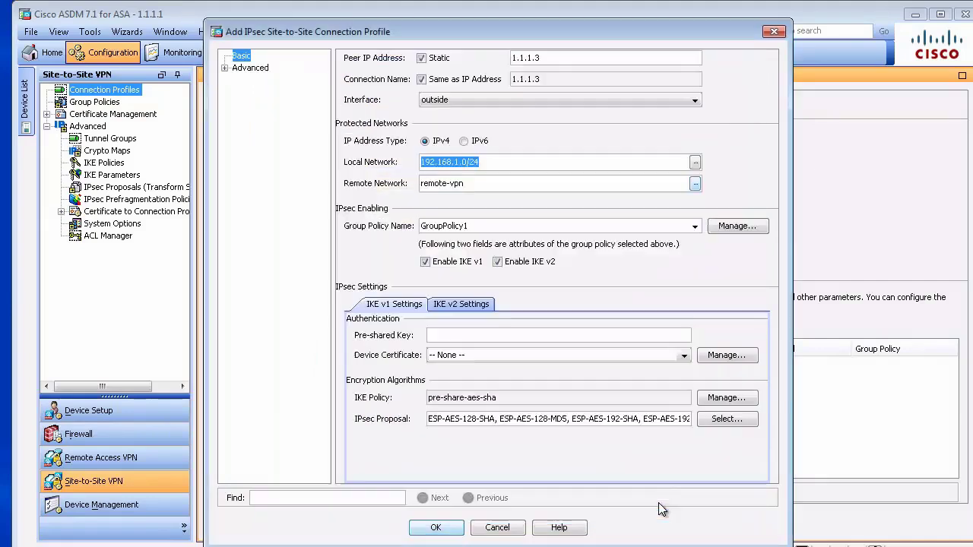
left_click(655, 503)
Enter the pre-shared key, disable IKE v2, save the profile and preview its commands.
left_click(453, 335)
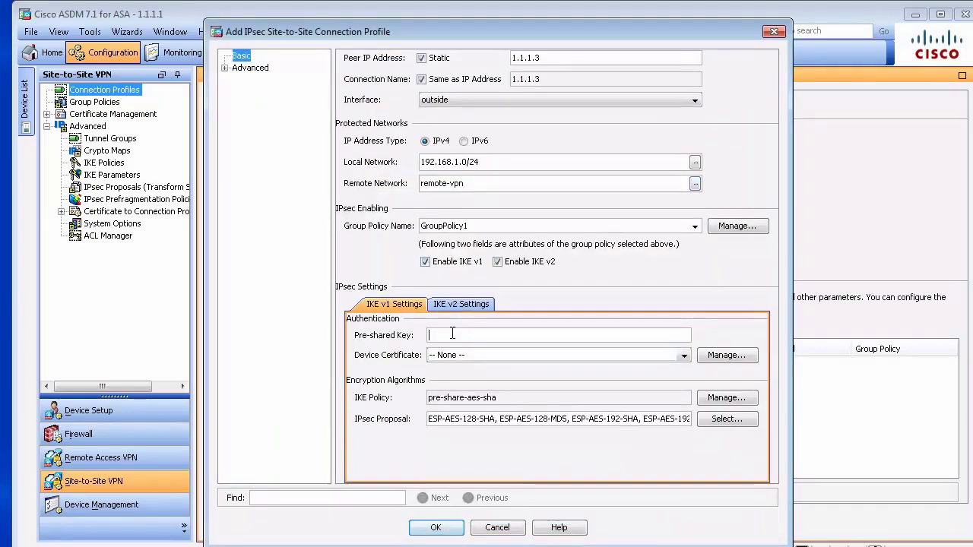
type("c")
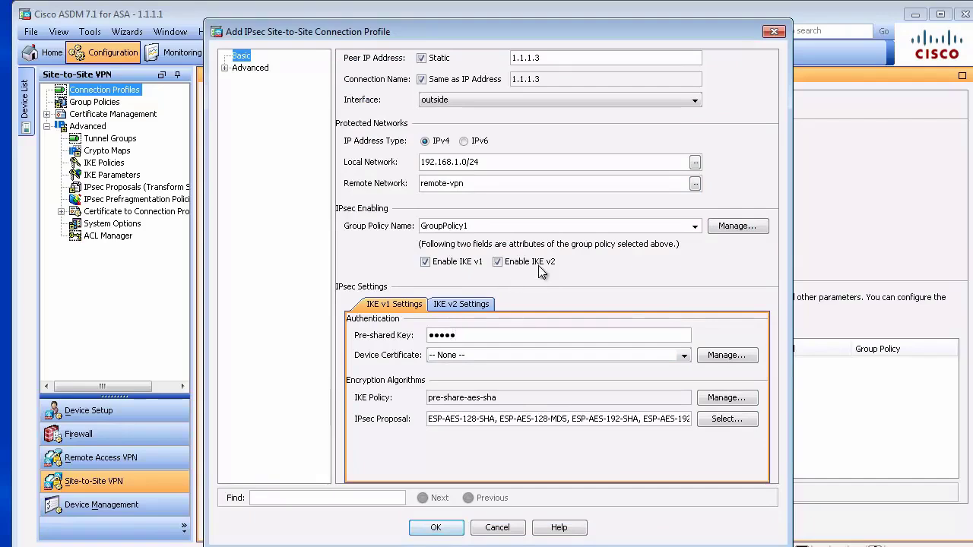
left_click(498, 263)
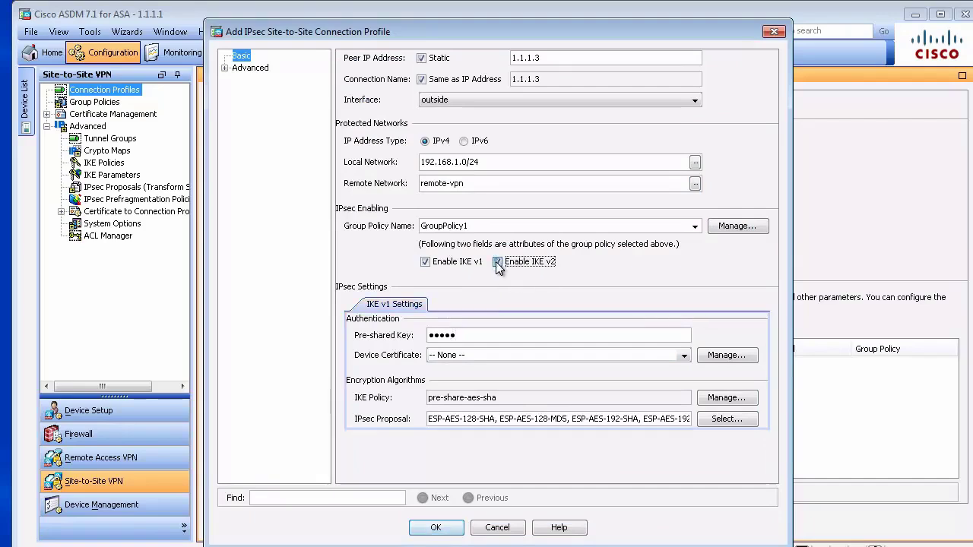
left_click(445, 527)
left_click(555, 523)
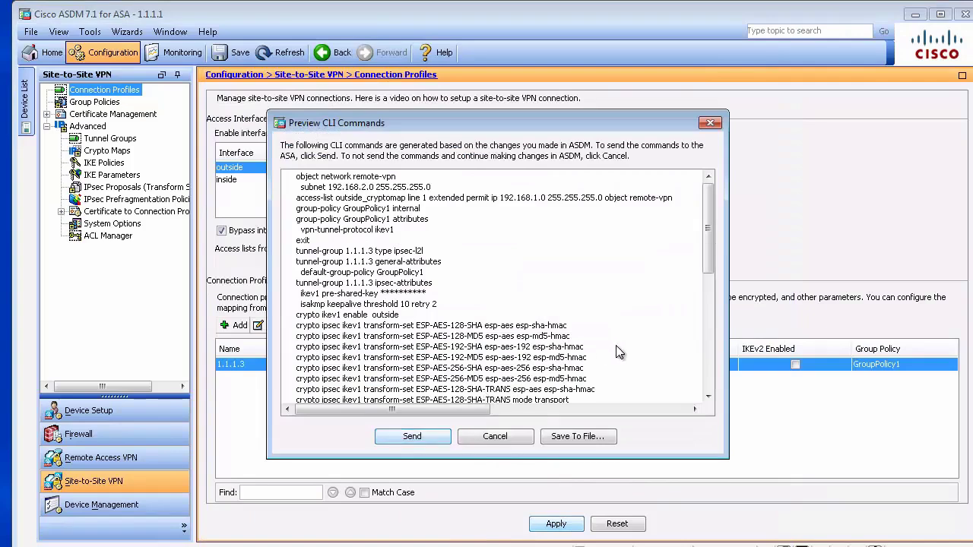
Send the profile, then trim its IPsec proposals to ESP-AES-128-SHA and send that change.
left_click_drag(706, 252, 724, 376)
left_click(418, 437)
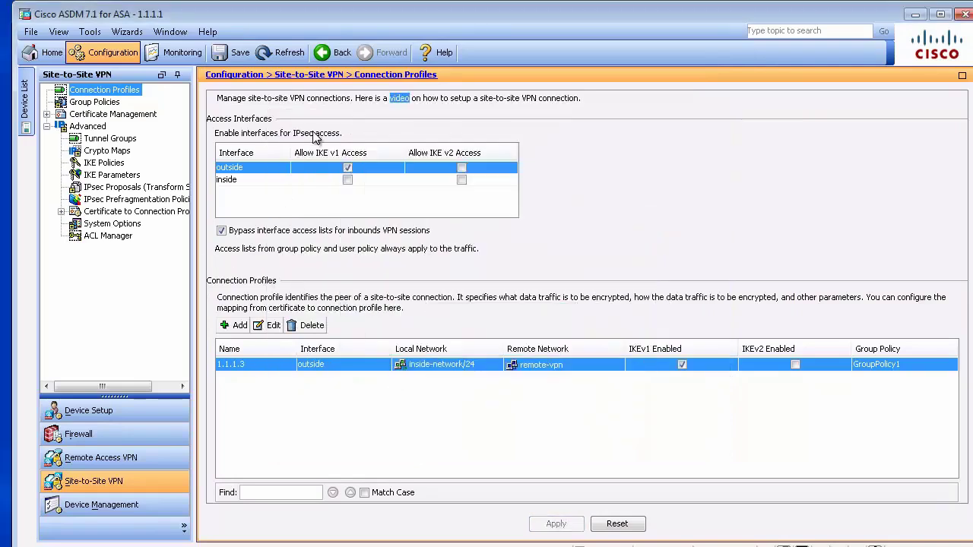
double_click(317, 367)
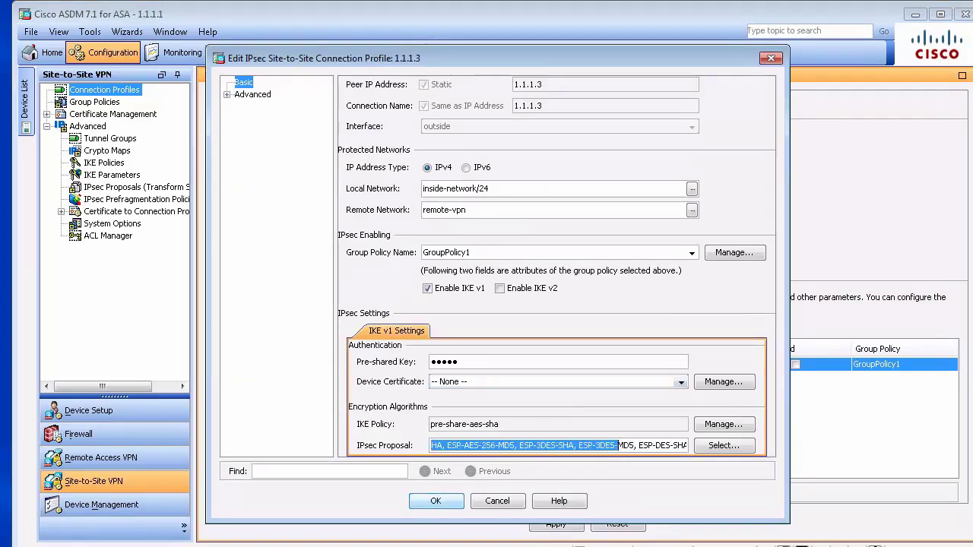
left_click_drag(499, 446, 431, 446)
key("shift+End")
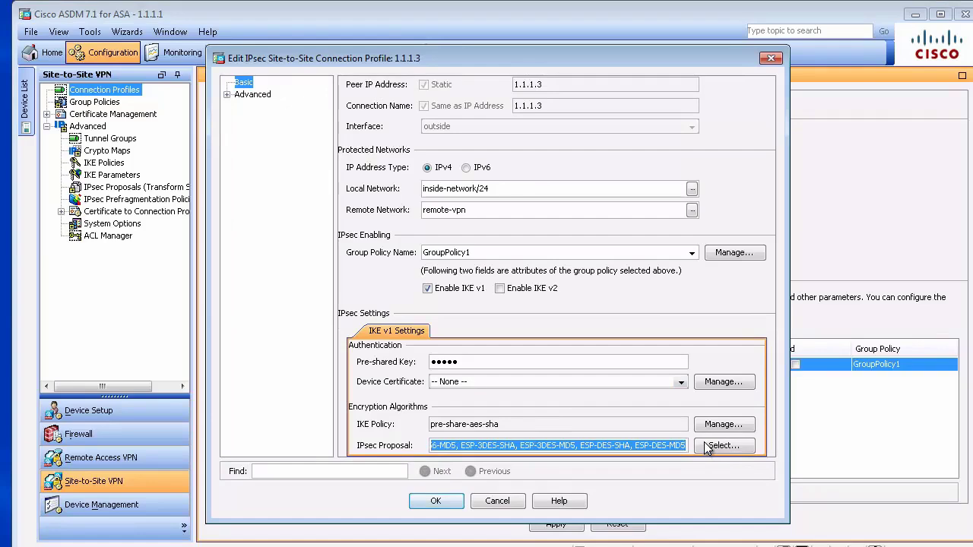
key("Delete")
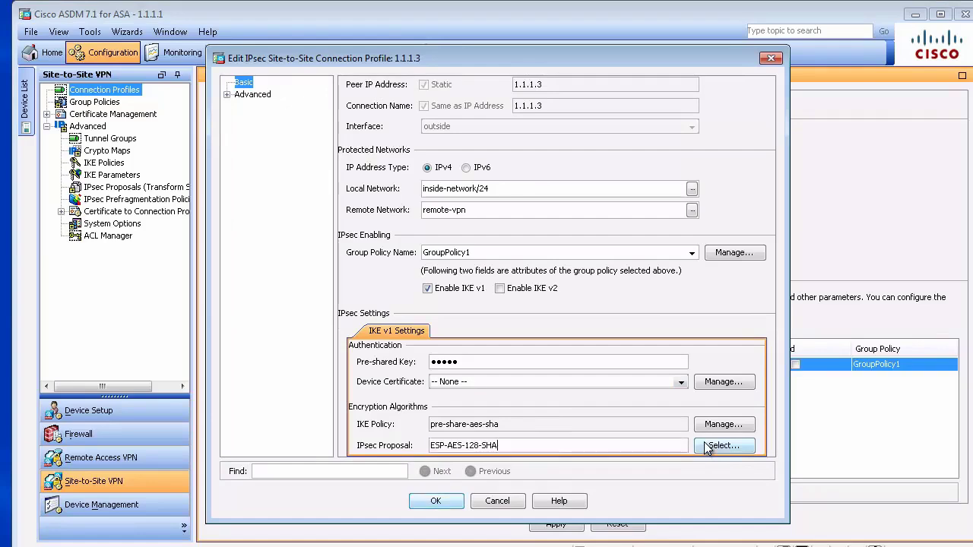
left_click(436, 501)
left_click(555, 524)
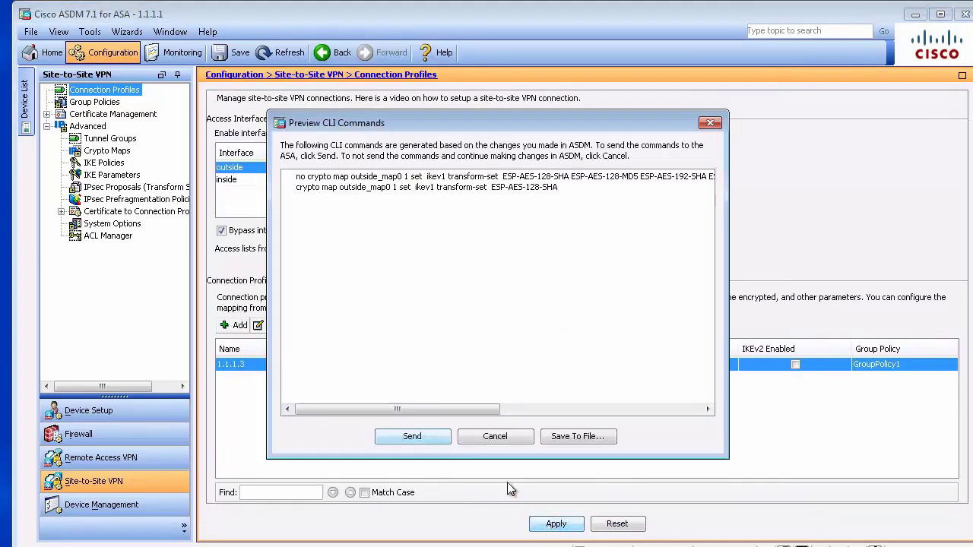
left_click(415, 439)
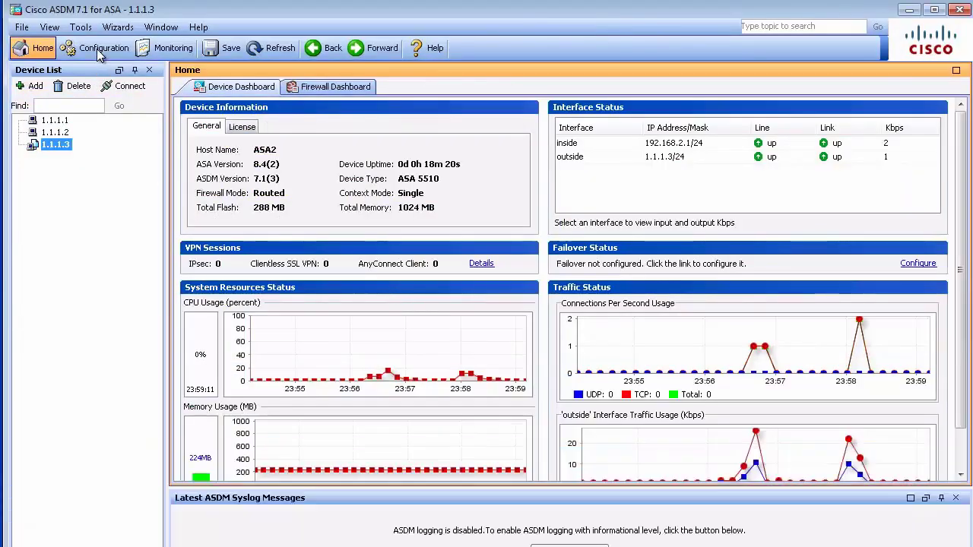
On ASA2, enable IKE v1 access on outside in Site-to-Site Connection Profiles and send it.
left_click(98, 50)
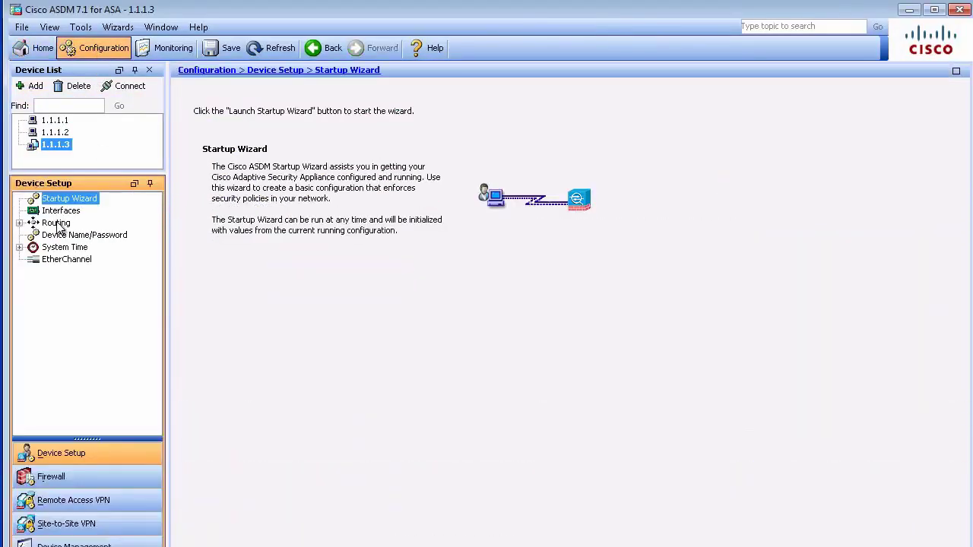
left_click(91, 504)
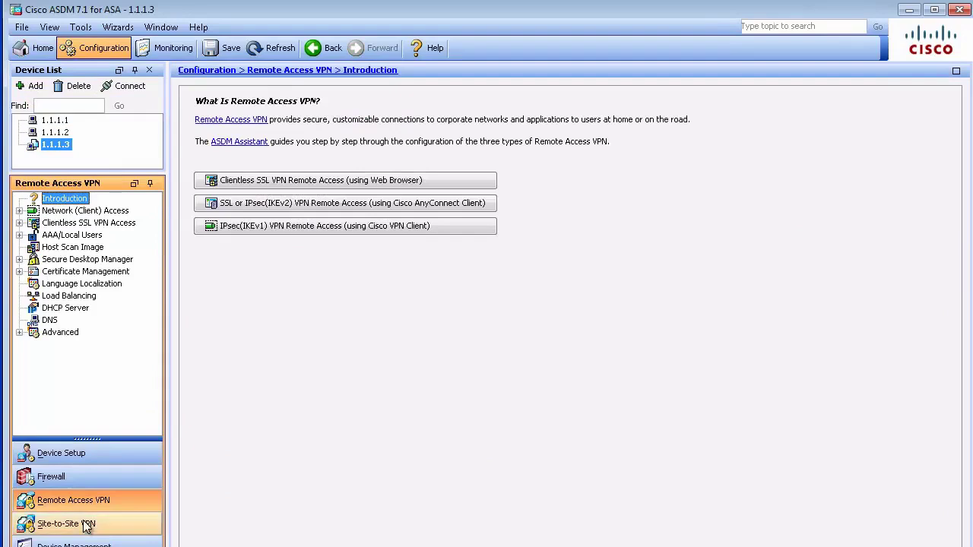
left_click(87, 524)
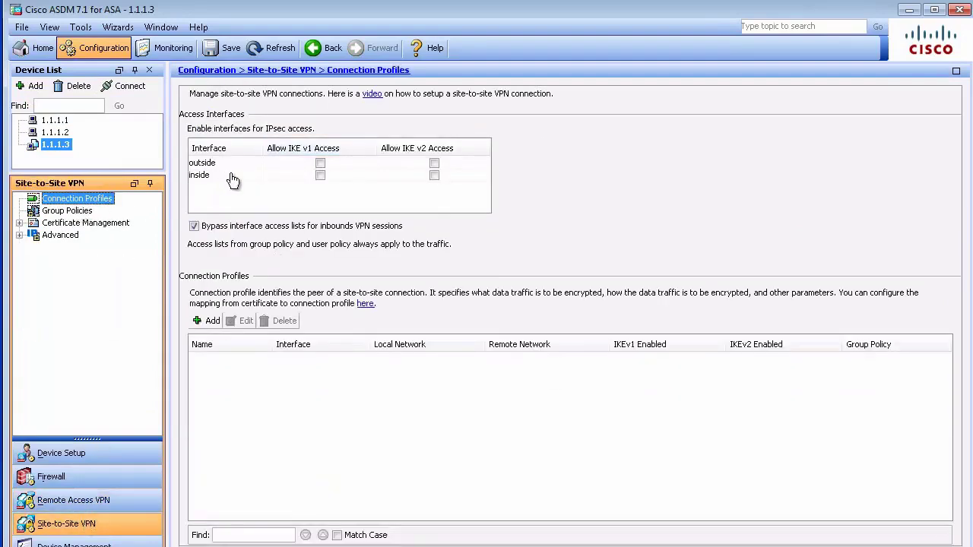
left_click(320, 163)
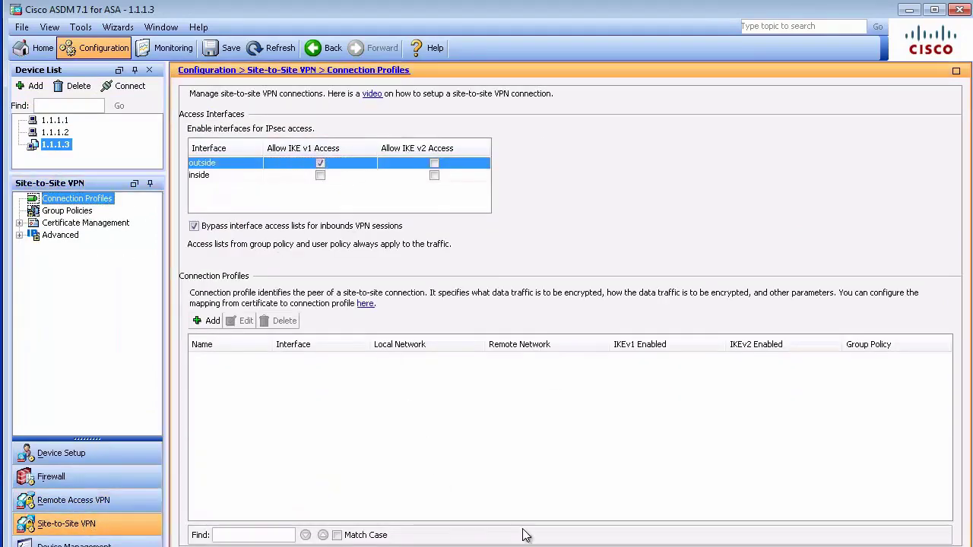
left_click(426, 454)
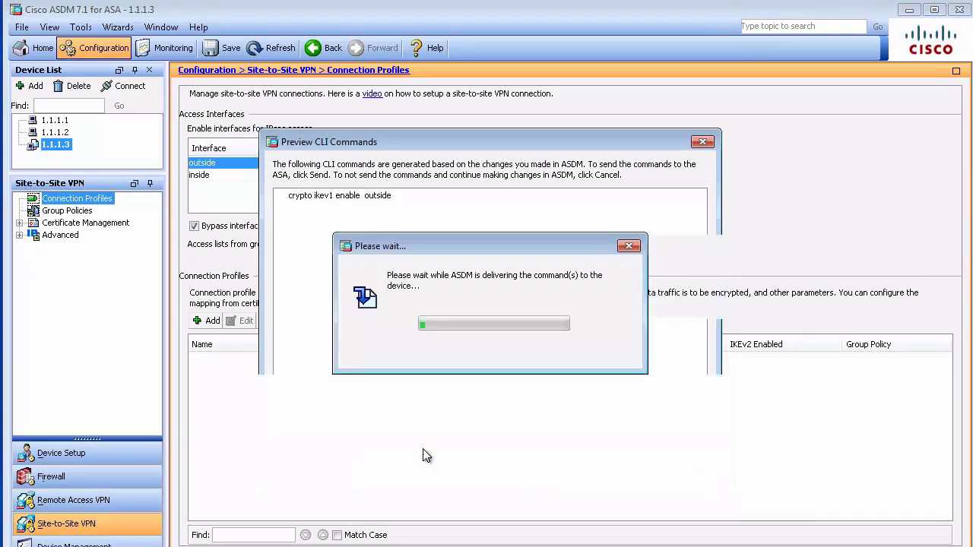
Add a profile for peer 1.1.1.1 with inside-network as the local network.
left_click(207, 321)
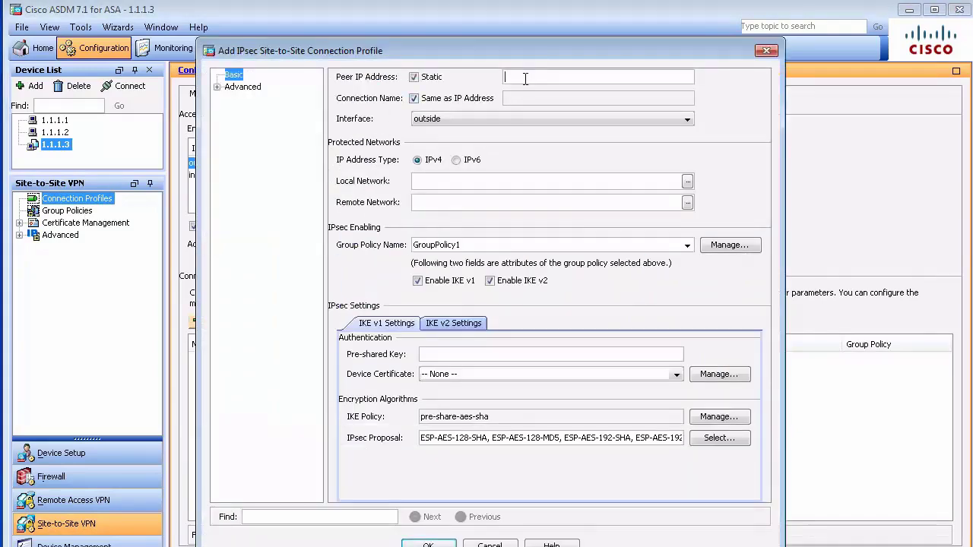
type("1.1.1.1")
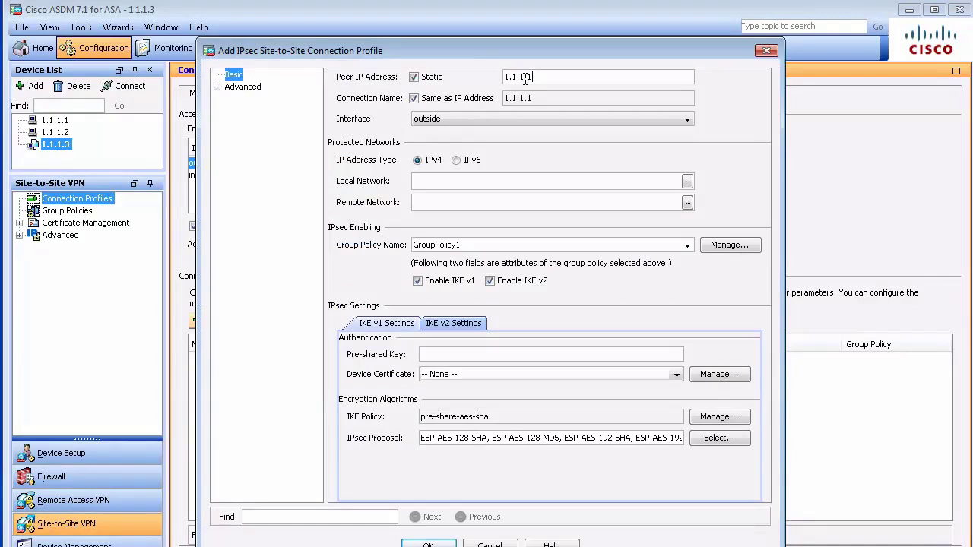
left_click(688, 183)
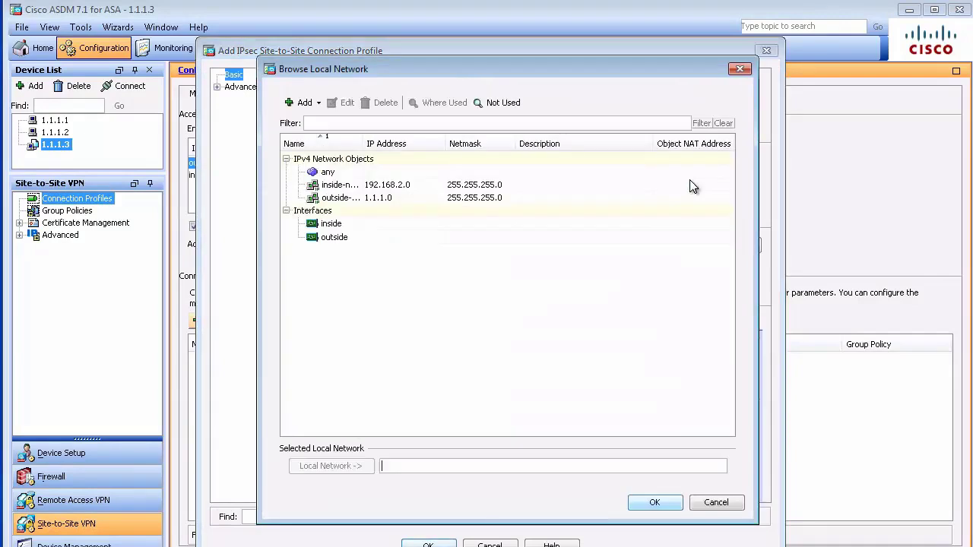
left_click(360, 186)
left_click(316, 463)
left_click(655, 503)
left_click(429, 544)
left_click(566, 204)
Create network object remote-vpn as 192.168.1.0/255.255.255.0 and select it as the remote network.
left_click(687, 203)
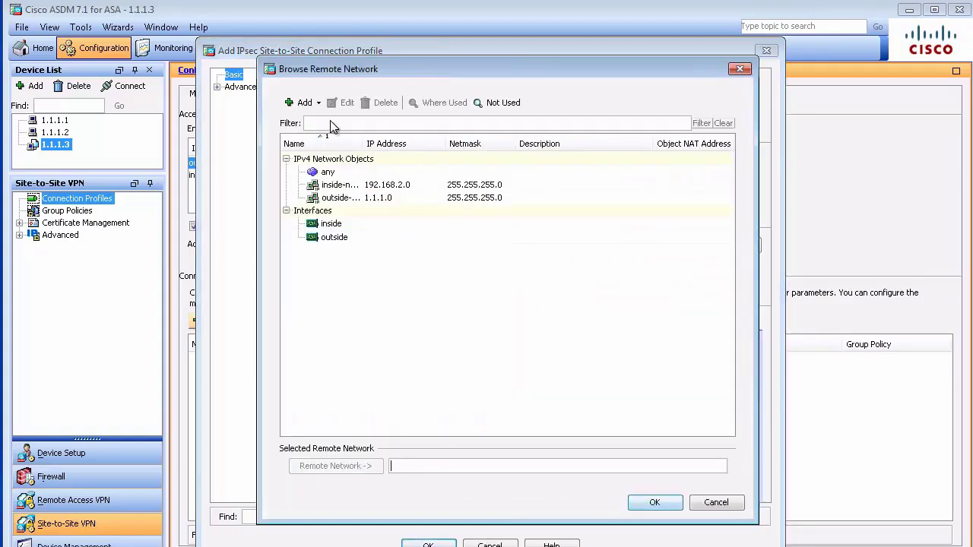
type("remote-vpn")
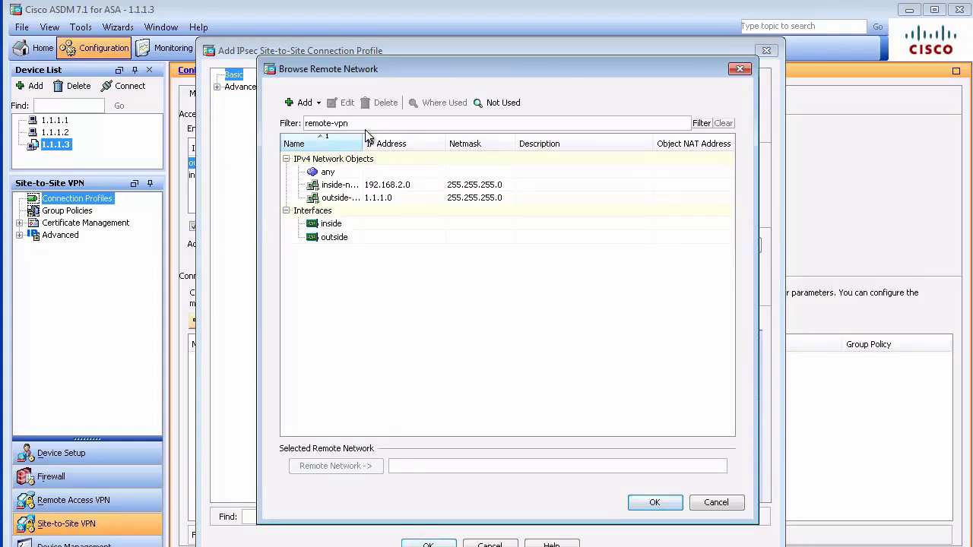
left_click_drag(364, 124, 266, 113)
key("ctrl+c")
key("BackSpace")
left_click(304, 102)
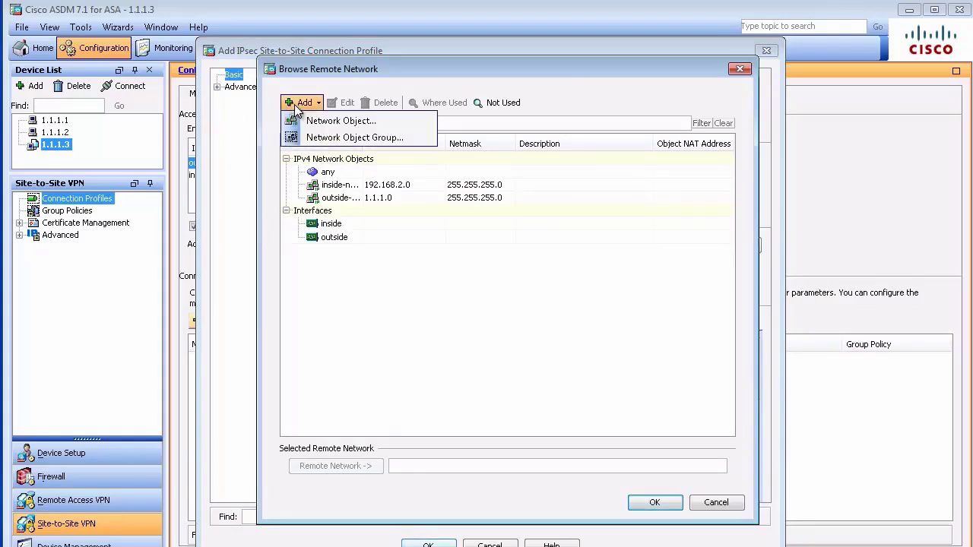
left_click(398, 121)
key("ctrl+v")
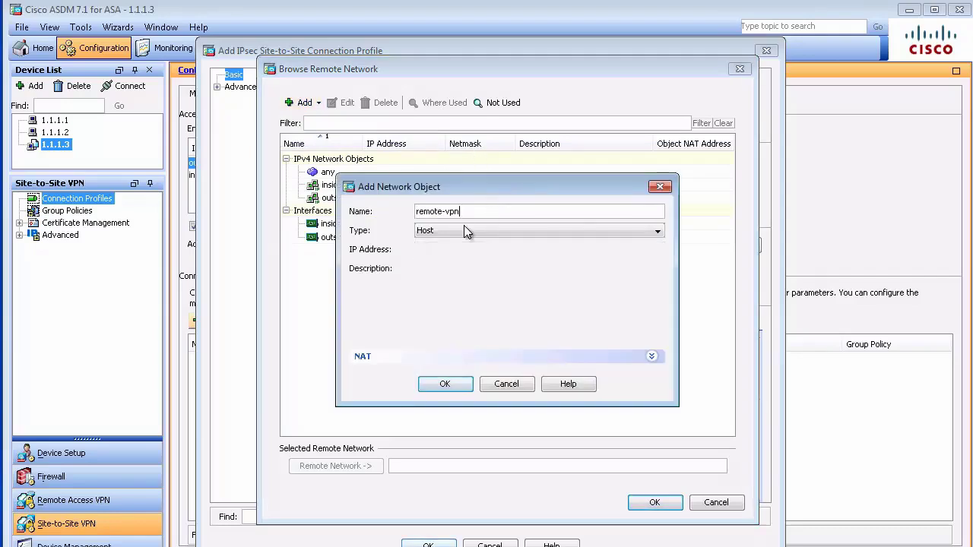
left_click(464, 228)
left_click(446, 270)
left_click(445, 251)
type("192.168.1")
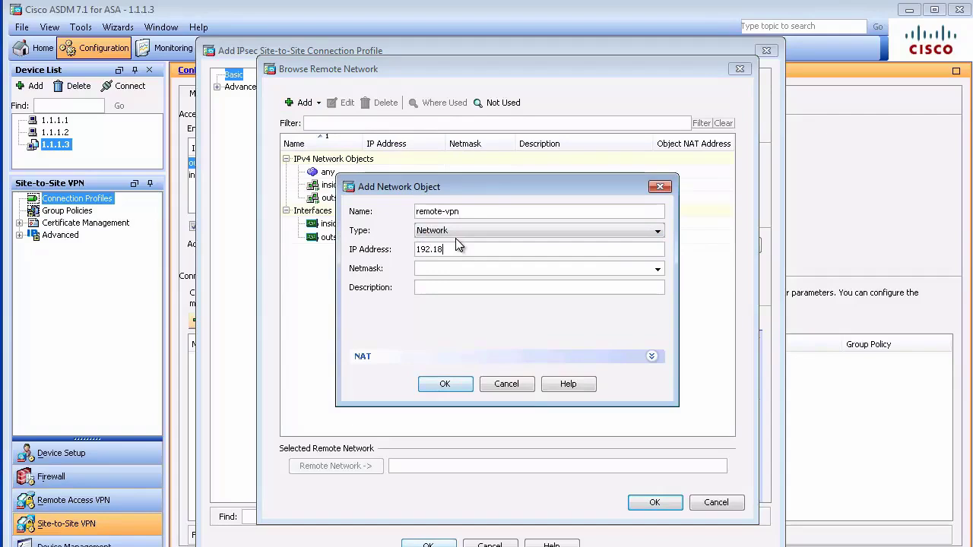
key("Tab")
type("255.255.255.0")
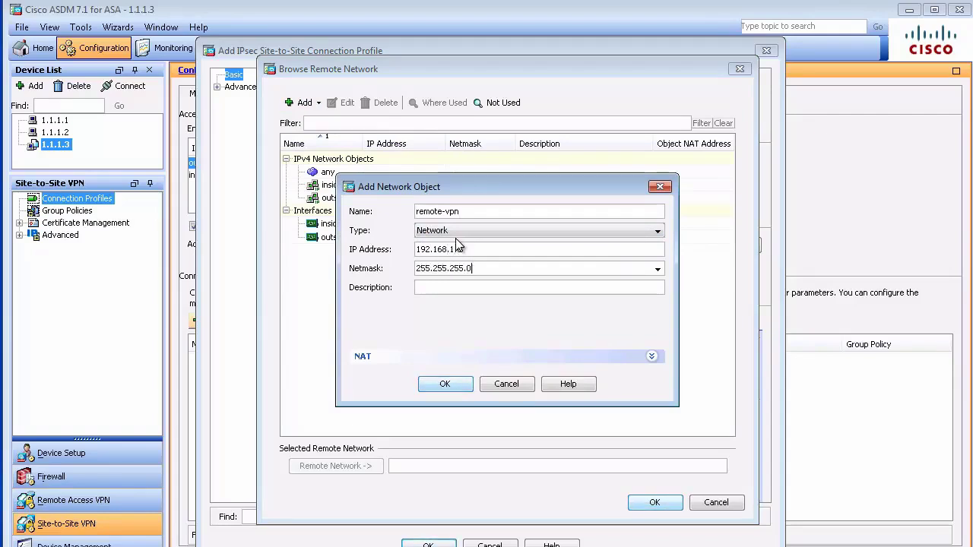
left_click(445, 384)
left_click(335, 466)
Enter the pre-shared key, keep only ESP-AES-128-SHA, disable IKE v2, and save the 1.1.1.1 profile.
left_click(654, 503)
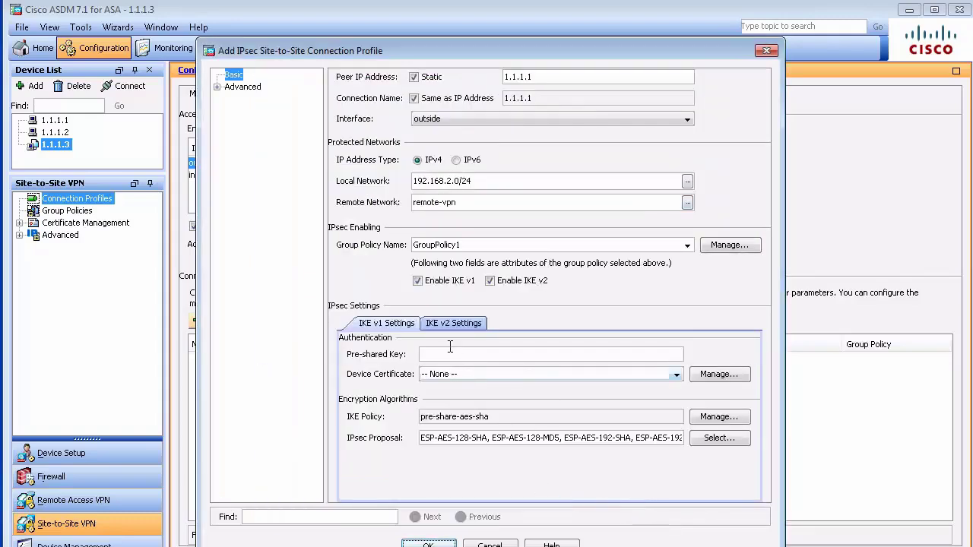
left_click(460, 353)
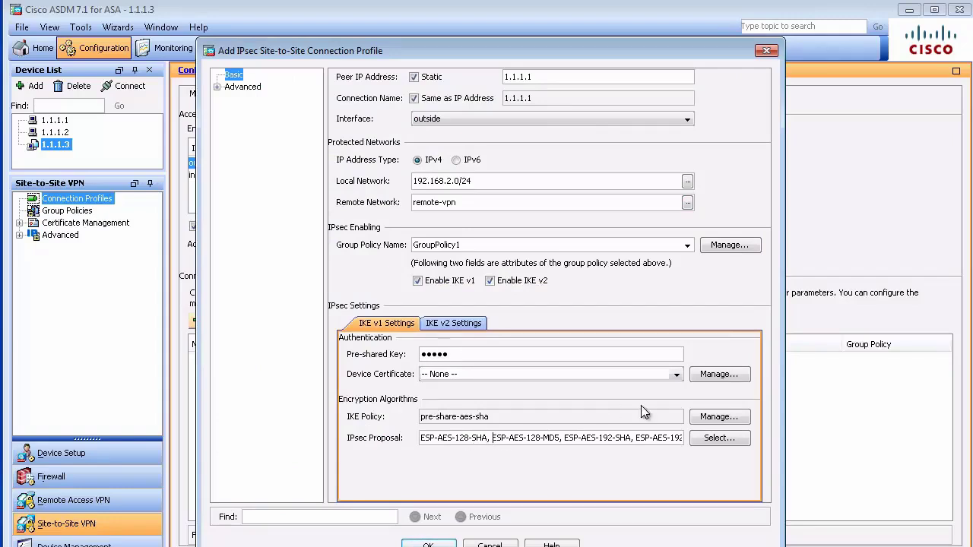
key("shift+End")
key("Delete")
left_click(428, 544)
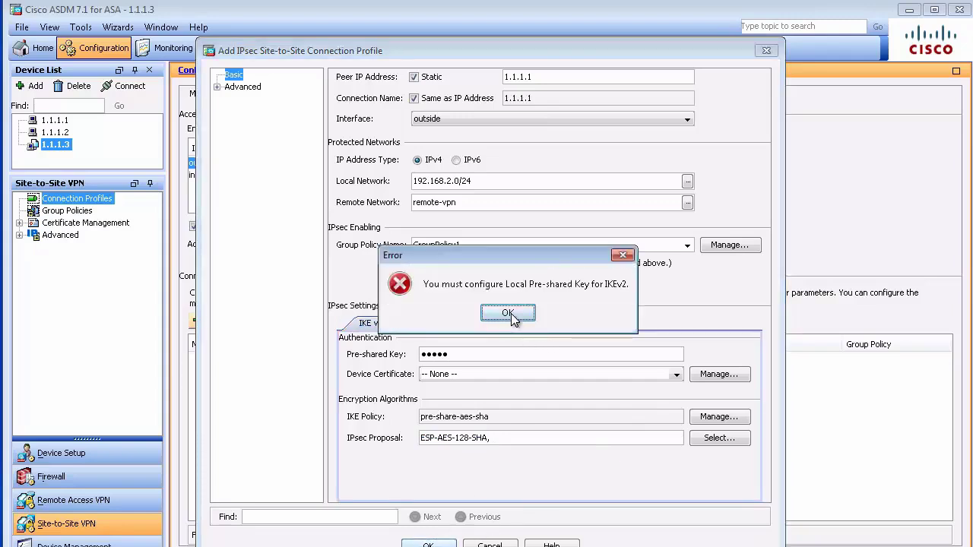
left_click(509, 314)
left_click(491, 282)
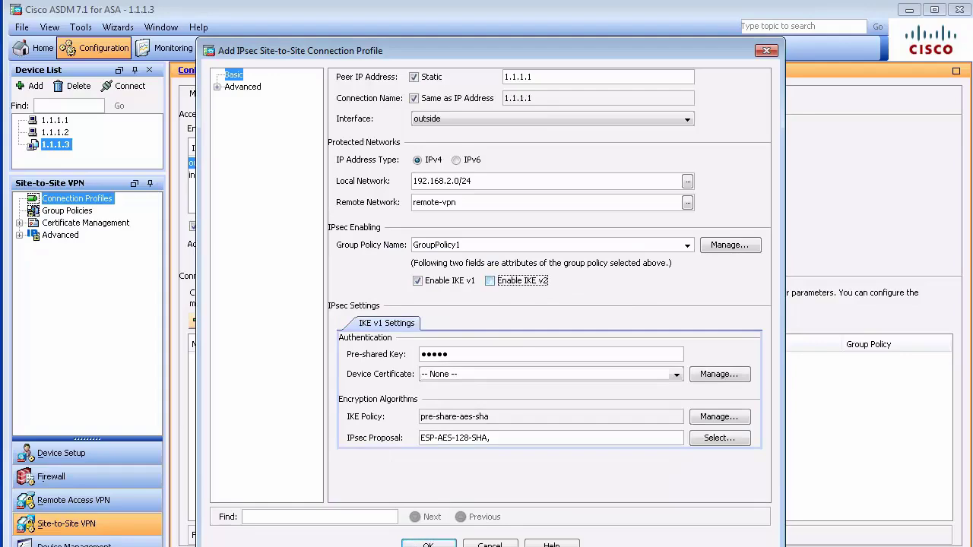
left_click(429, 545)
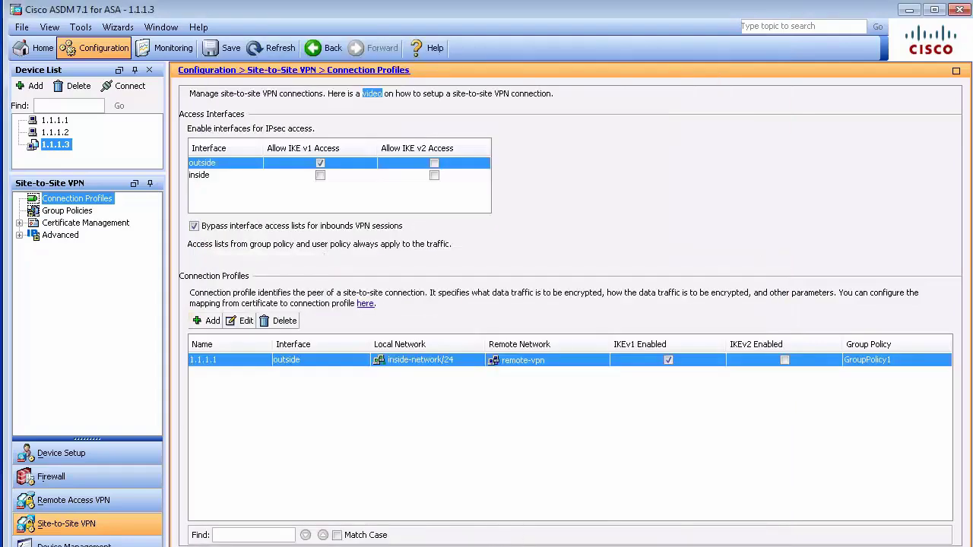
Apply the 1.1.1.1 profile and send its commands to ASA2.
left_click(429, 546)
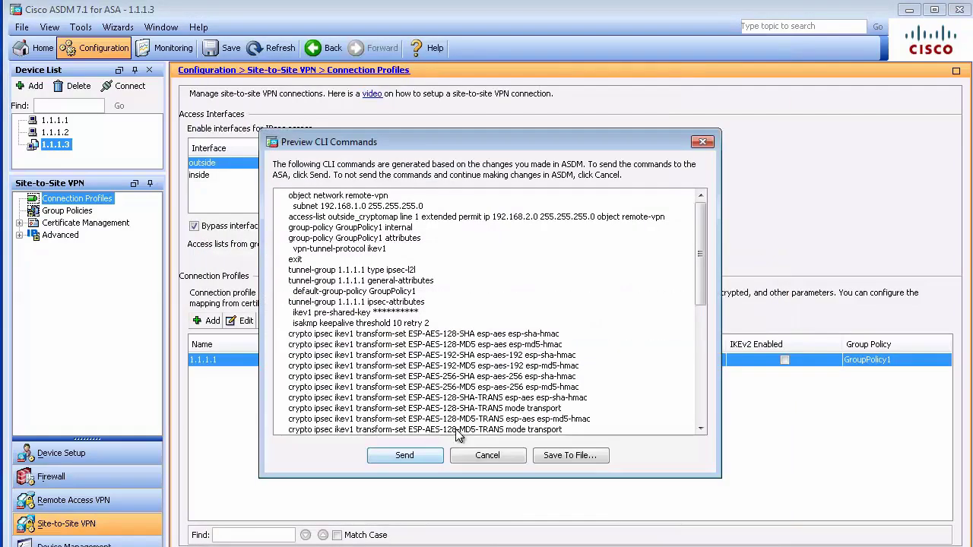
left_click(418, 456)
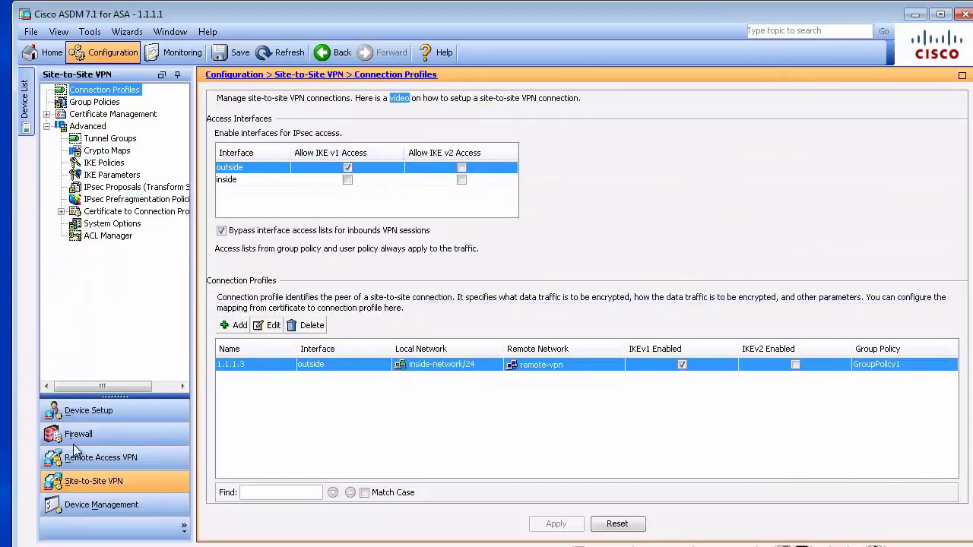
Start a NAT rule before the network object NAT rules, from interface inside to outside.
left_click(78, 431)
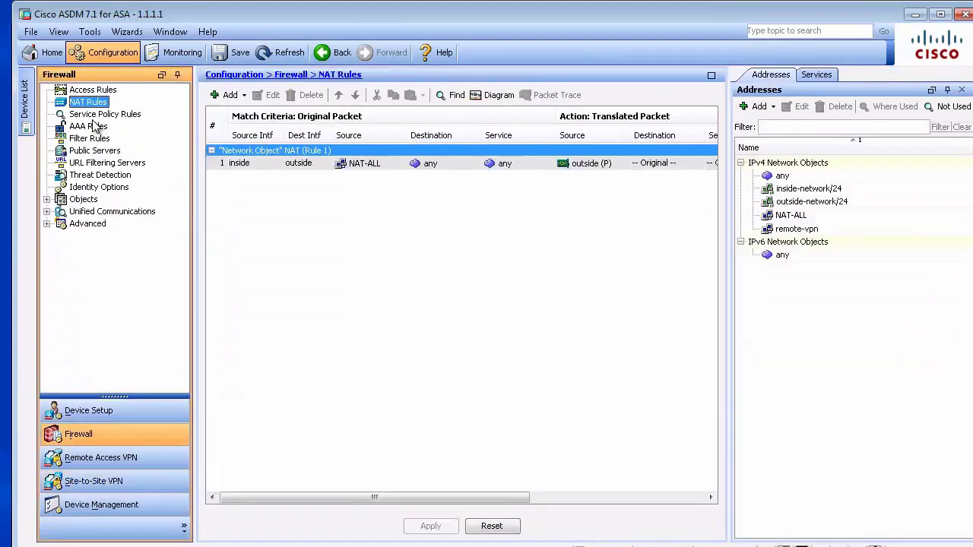
left_click(230, 95)
key("Escape")
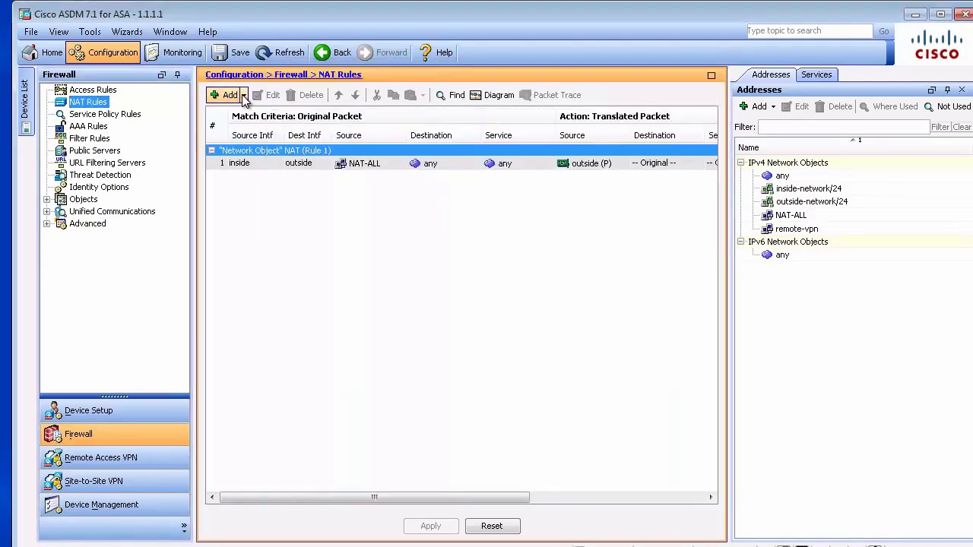
left_click(244, 95)
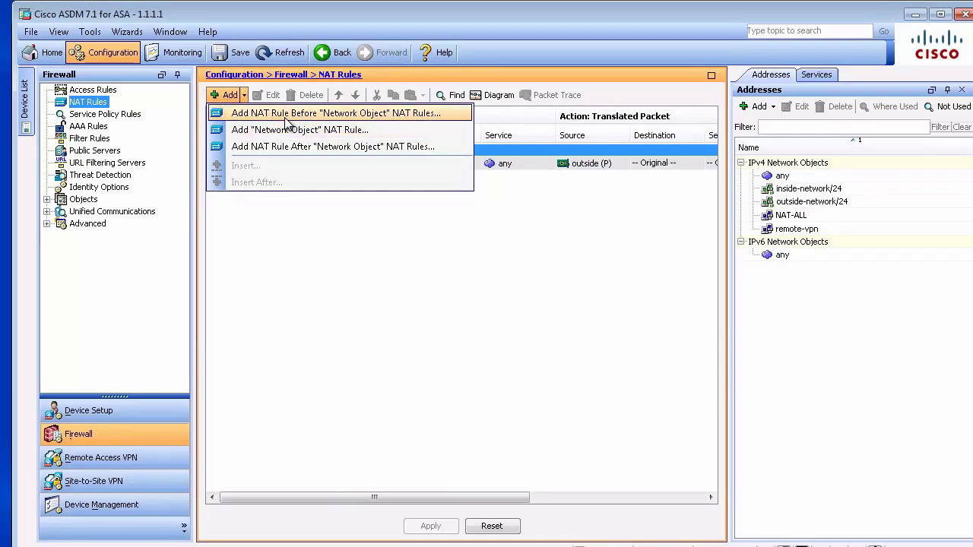
left_click(286, 116)
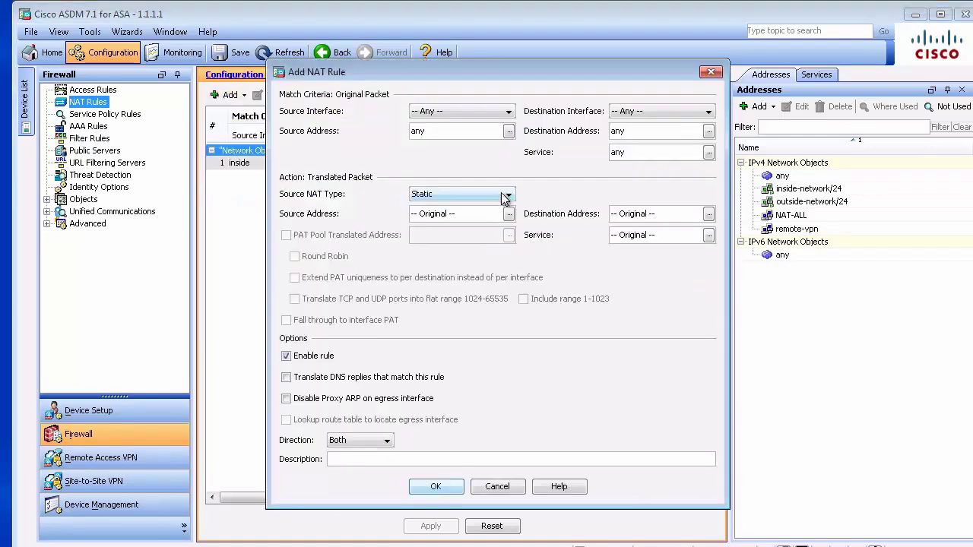
left_click(487, 112)
left_click(460, 139)
left_click(676, 112)
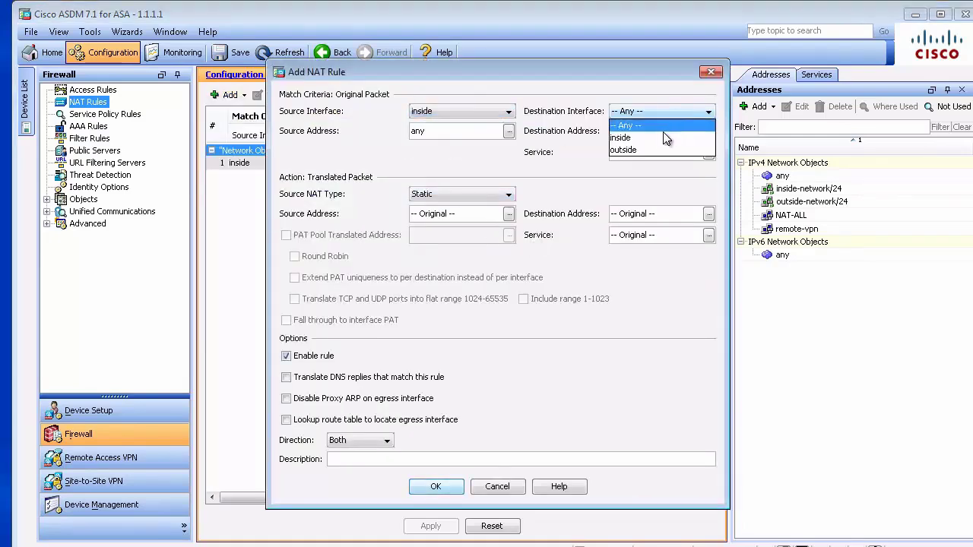
left_click(431, 140)
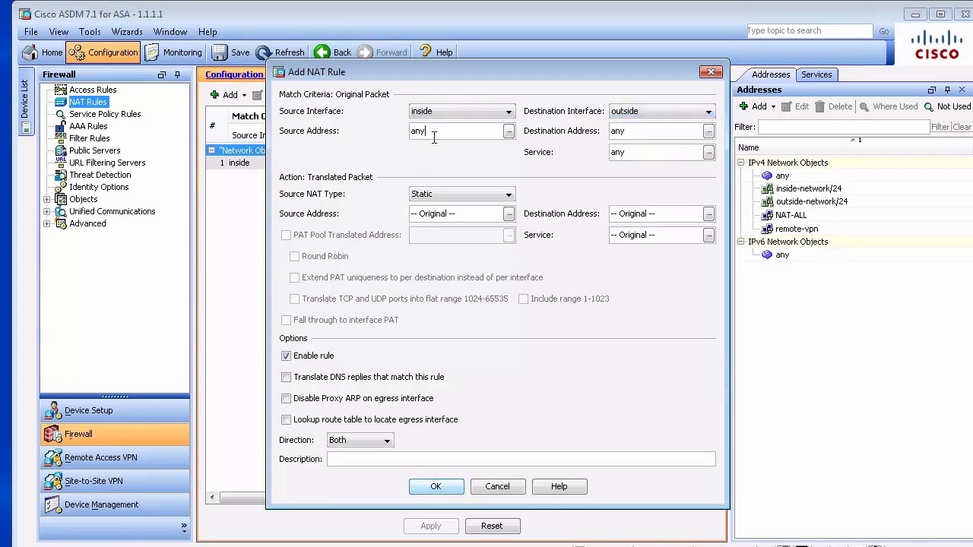
Set the rule's original source address to the NAT-ALL network object.
double_click(433, 136)
type("ins")
left_click(508, 131)
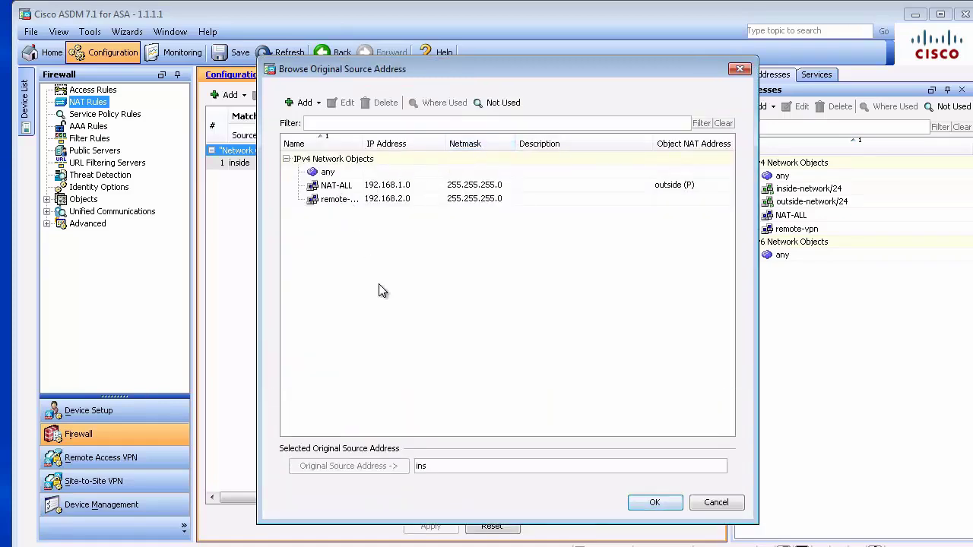
left_click(341, 188)
left_click(364, 471)
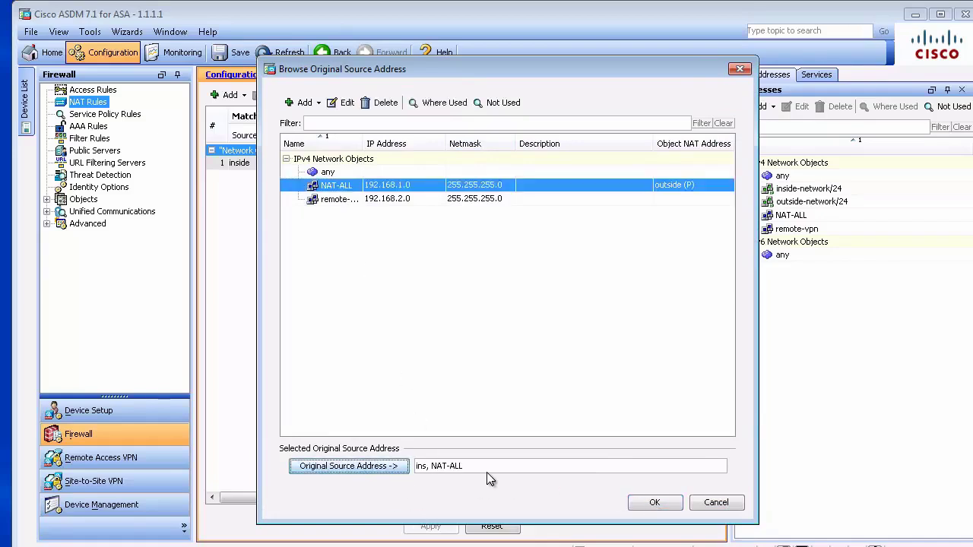
left_click_drag(479, 466, 315, 474)
key("BackSpace")
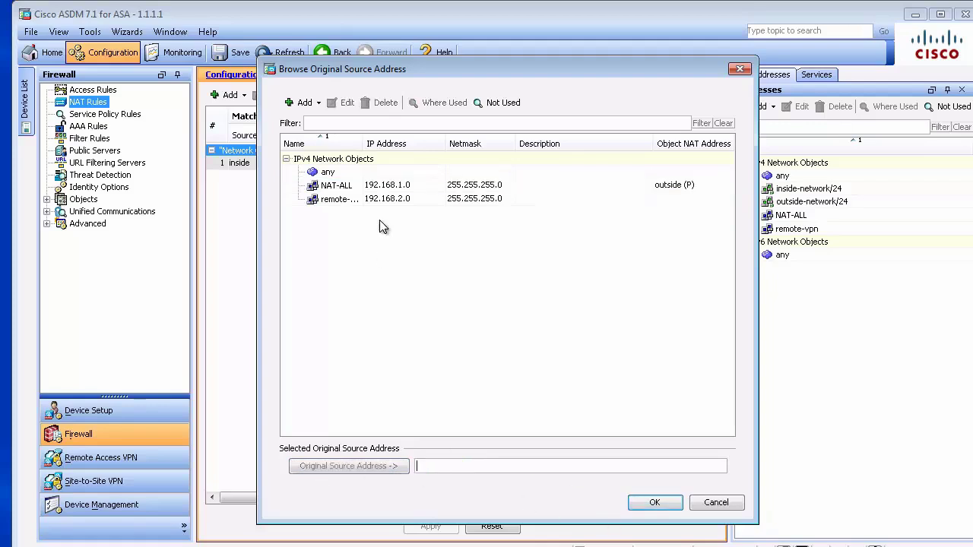
left_click(341, 190)
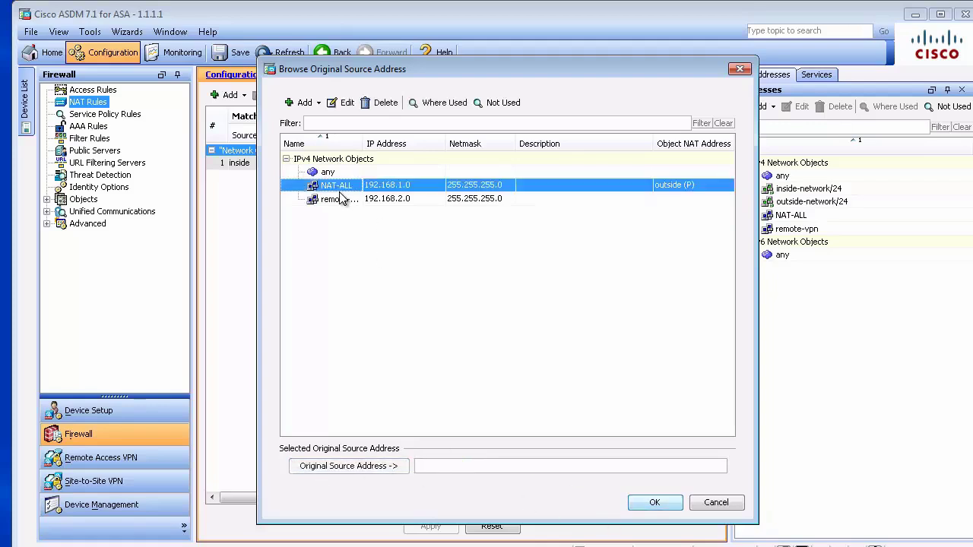
left_click(375, 469)
left_click(655, 502)
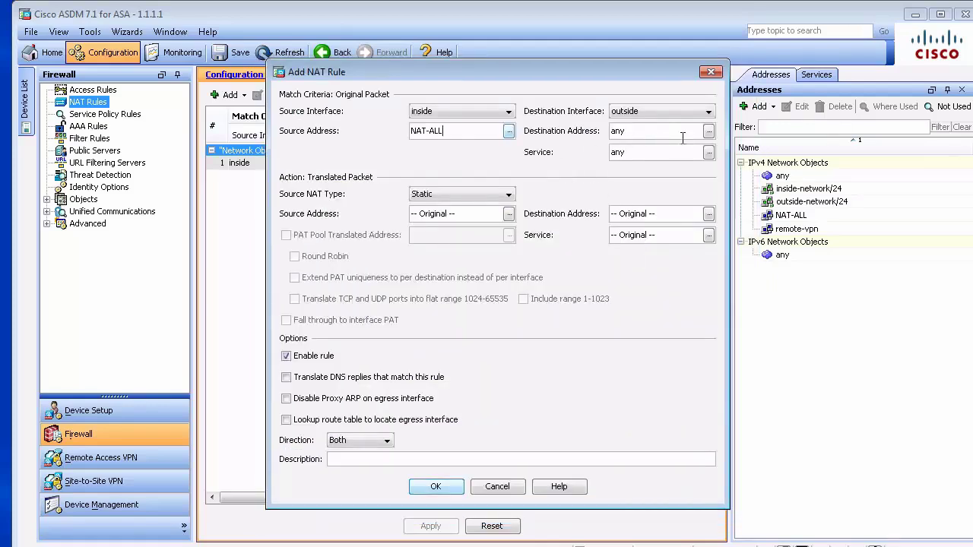
Set remote-vpn as the original destination, then save the rule and send it to the ASA.
left_click(708, 131)
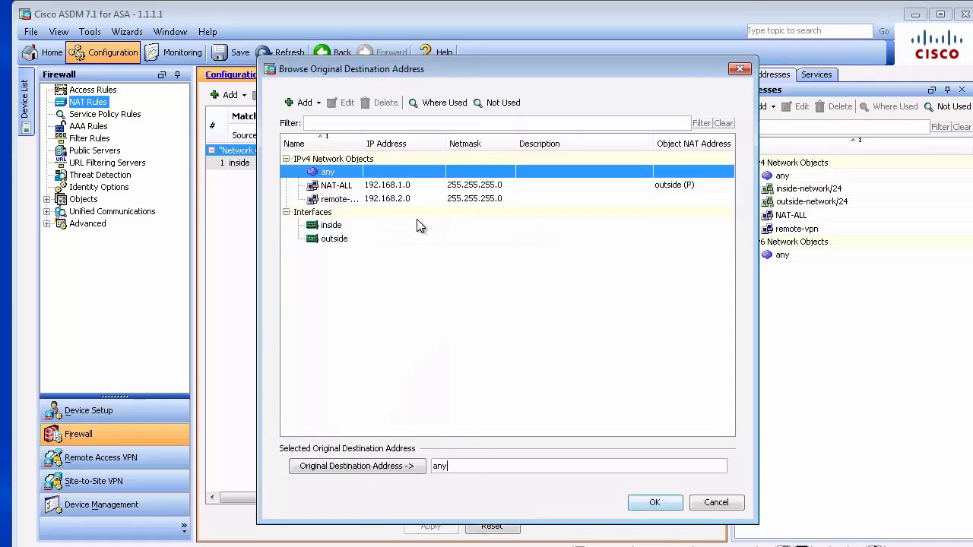
left_click(335, 201)
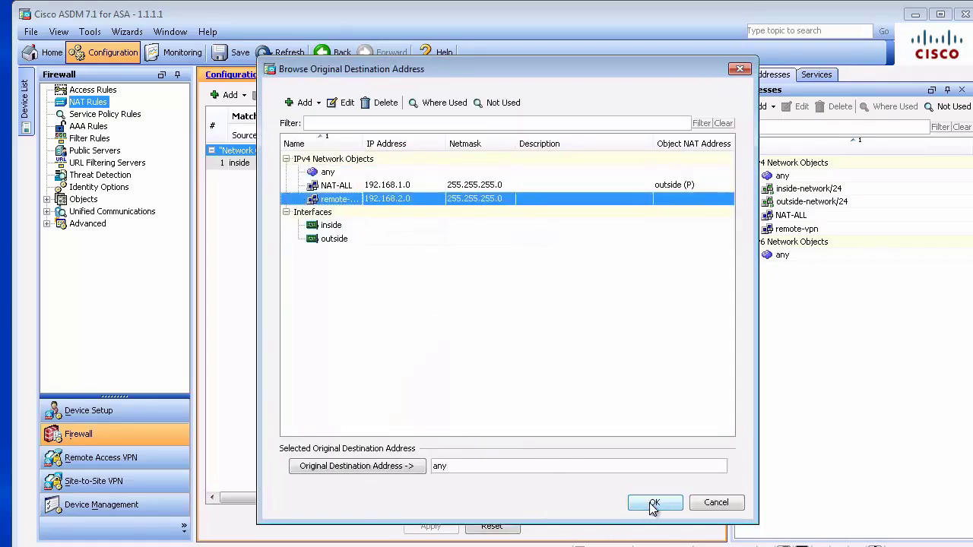
left_click(372, 466)
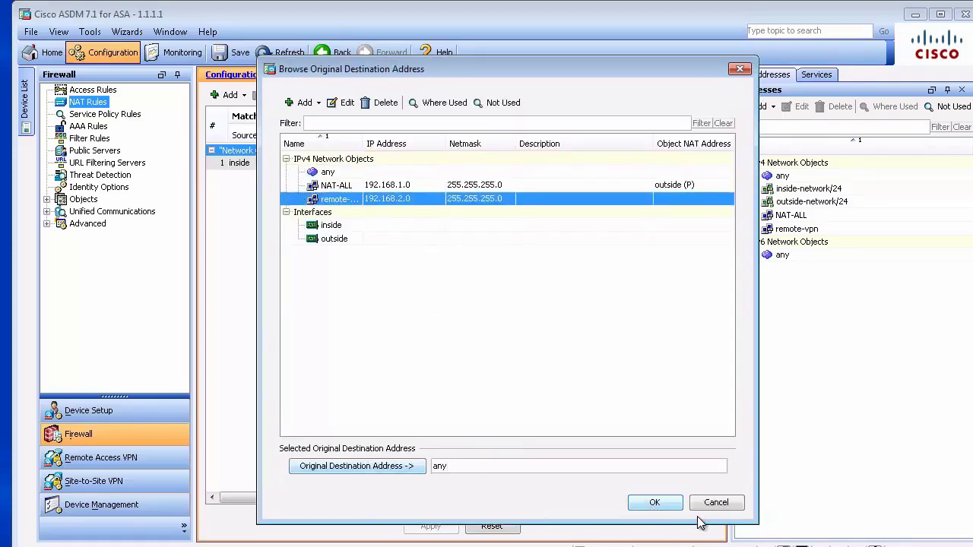
left_click(656, 503)
left_click(437, 487)
left_click(430, 526)
left_click(426, 439)
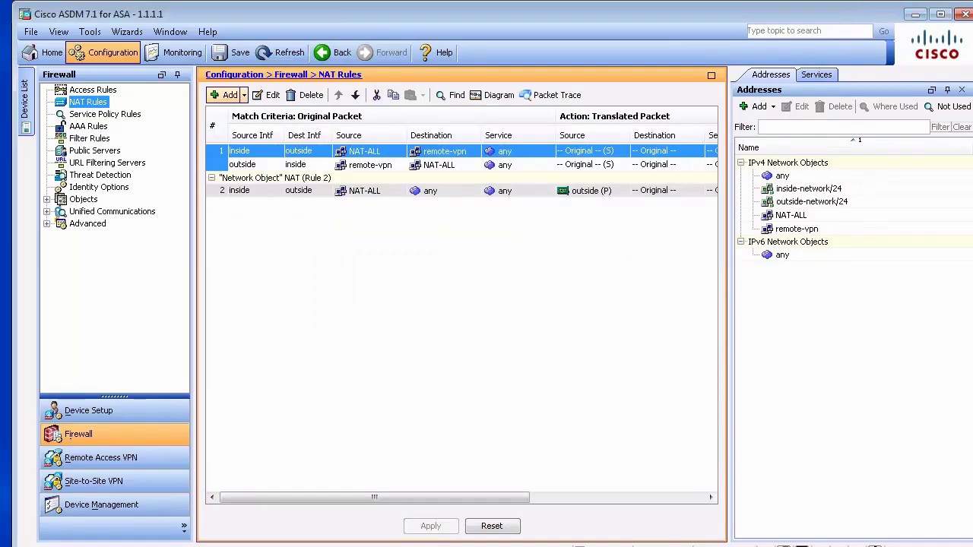
Resume session 4 to HOST2 and list its interface addresses with 'sh ip int brie'.
key("alt+Tab")
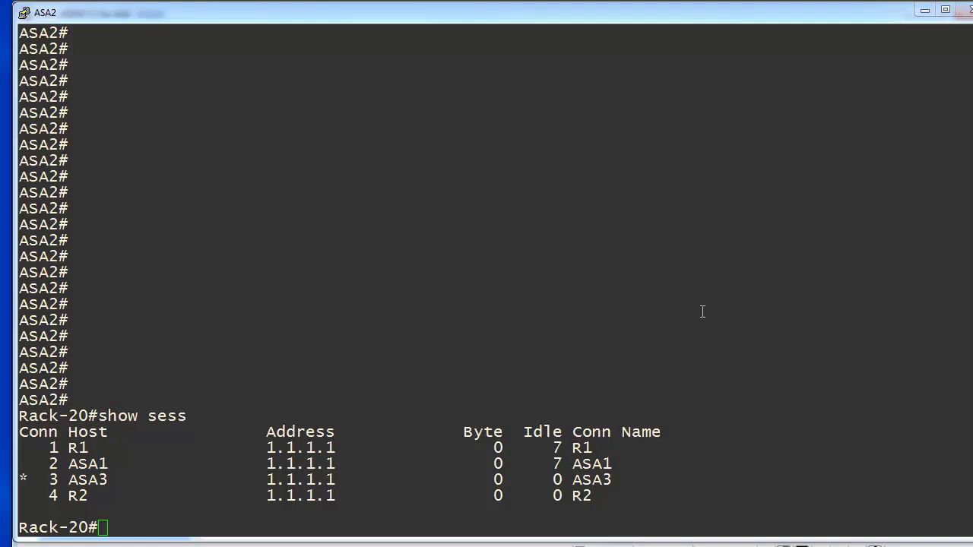
type("4")
key("Return")
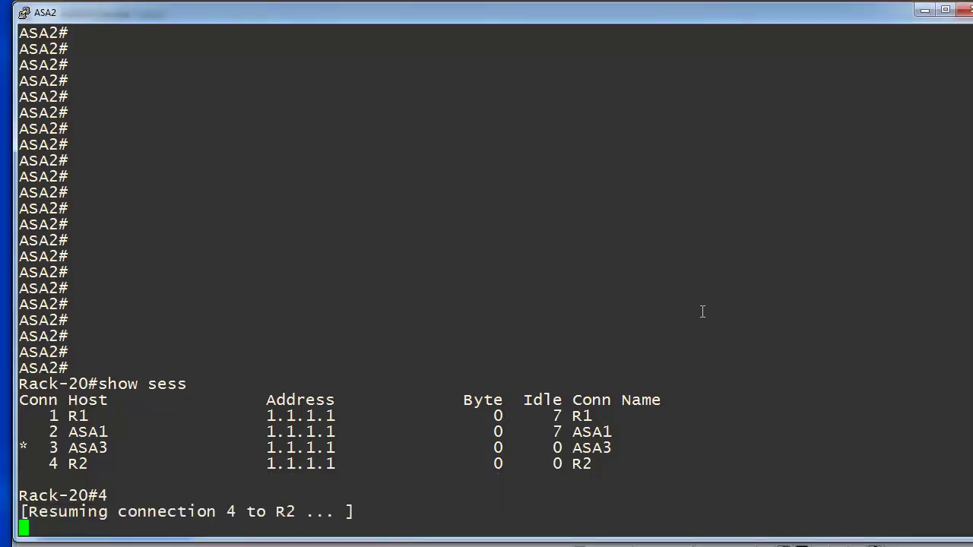
key("Return")
key("Return")
key("Return")
key("Return")
key("Return")
key("Return")
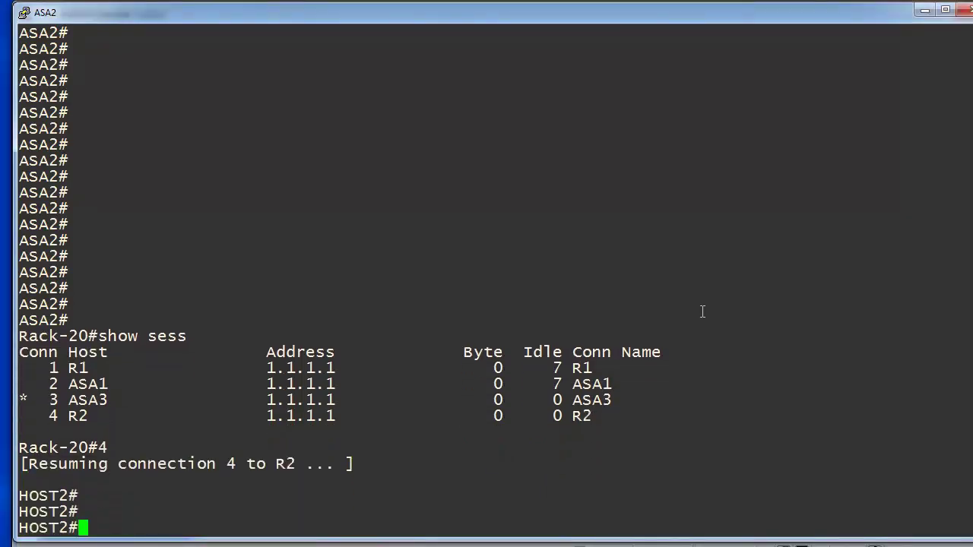
type("sh ip ")
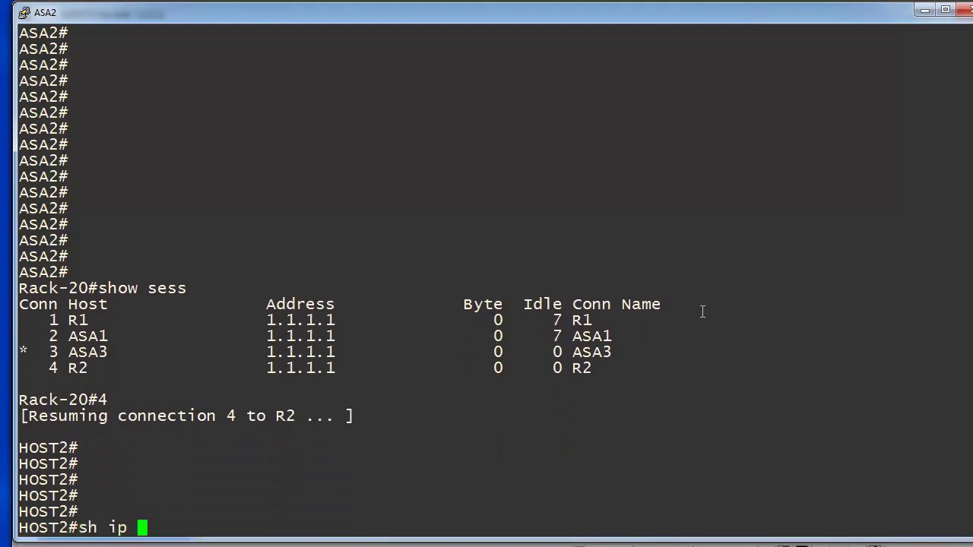
type("int brie")
key("Return")
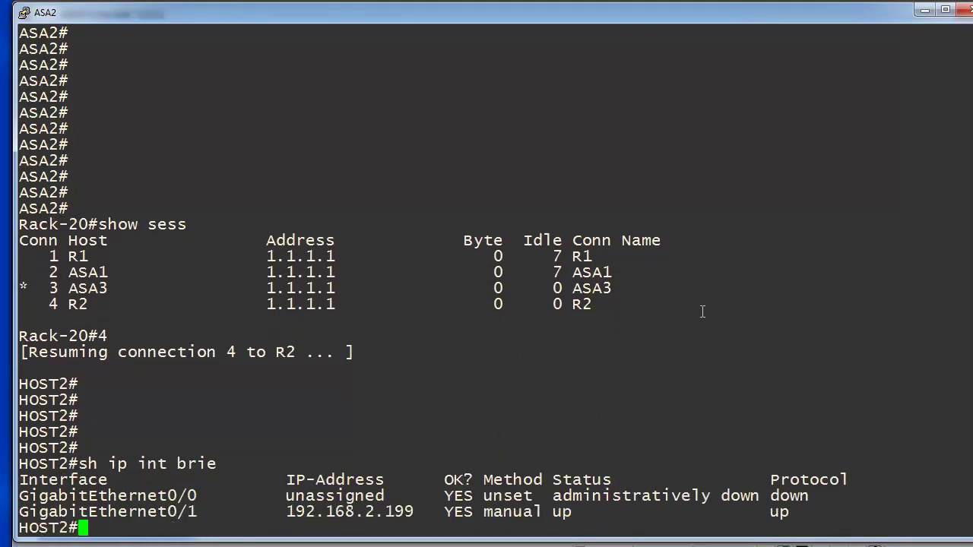
Ping 192.168.1.199 across the tunnel, then suspend back to the Rack-20 prompt.
type("ping 19")
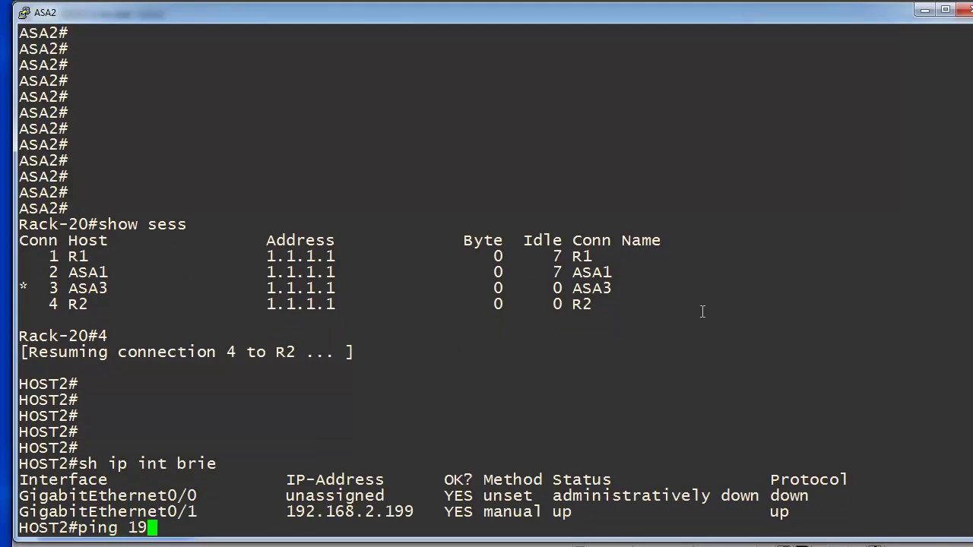
type("2.168.1.199")
key("Return")
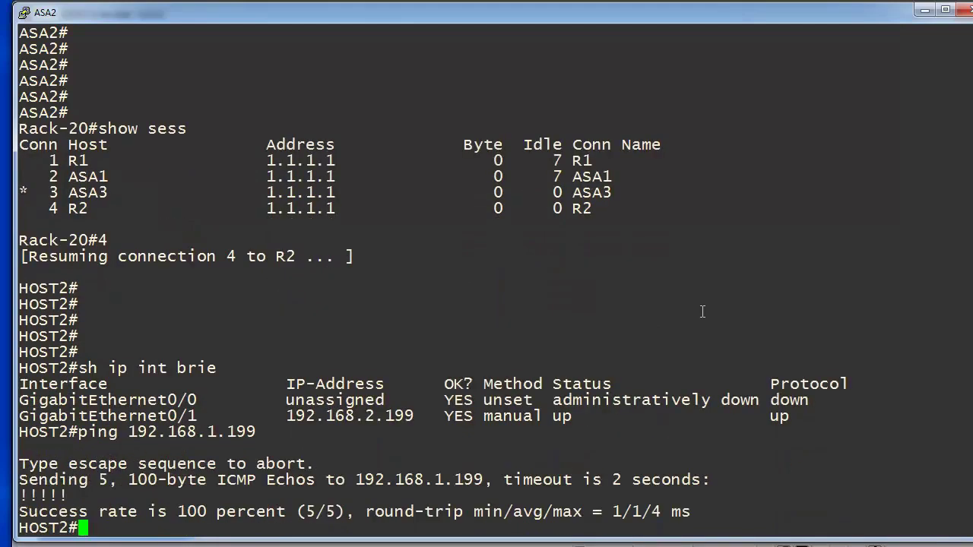
key("ctrl+shift+6")
key("x")
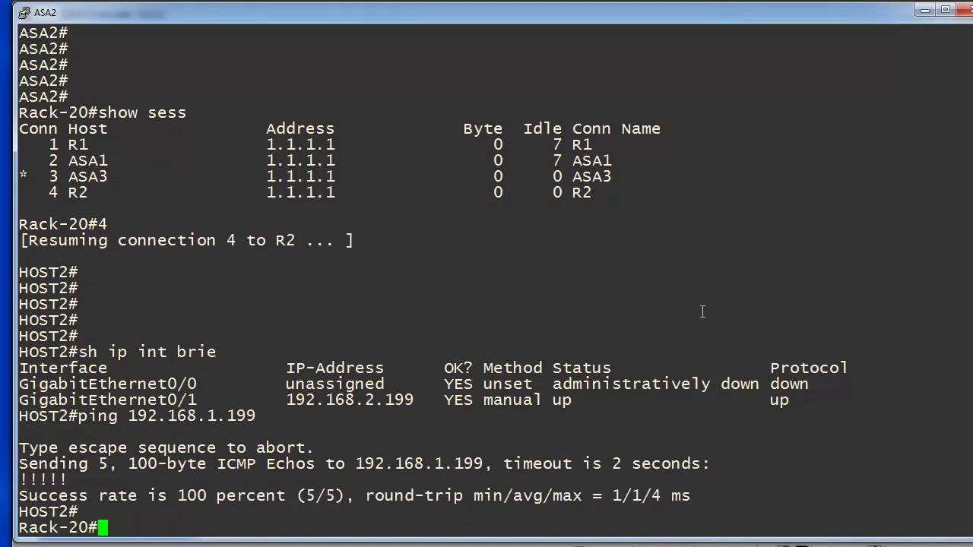
Resume session 3 on ASA2 and confirm 'sh cryp isa sa' shows MM_ACTIVE with peer 1.1.1.1.
type("3")
key("Return")
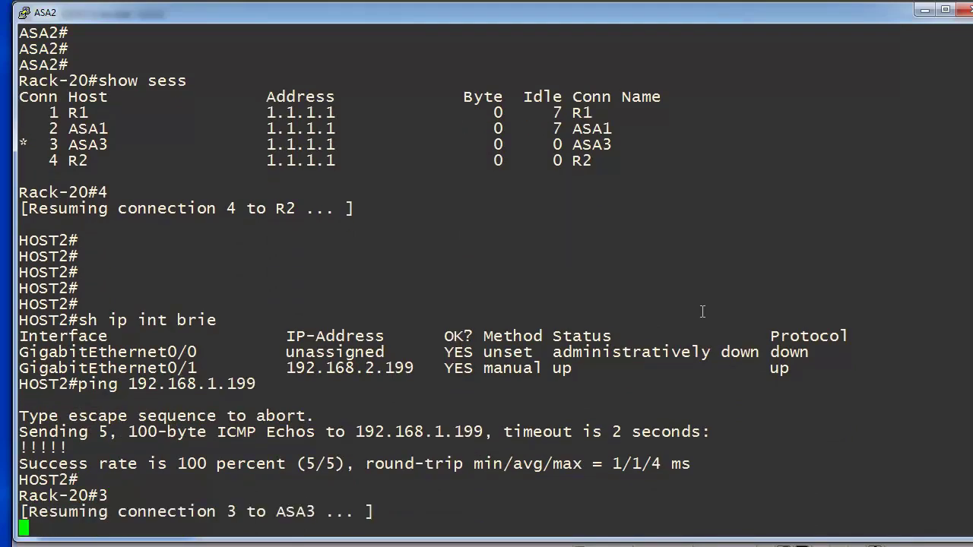
key("Return")
key("Return")
key("Return")
key("Return")
type("sh cryp isa sa")
key("Return")
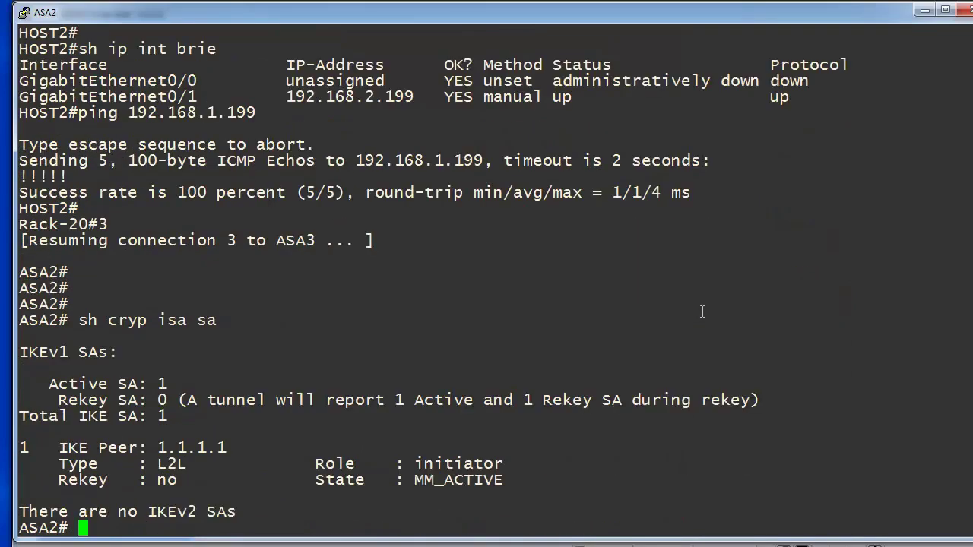
double_click(497, 480)
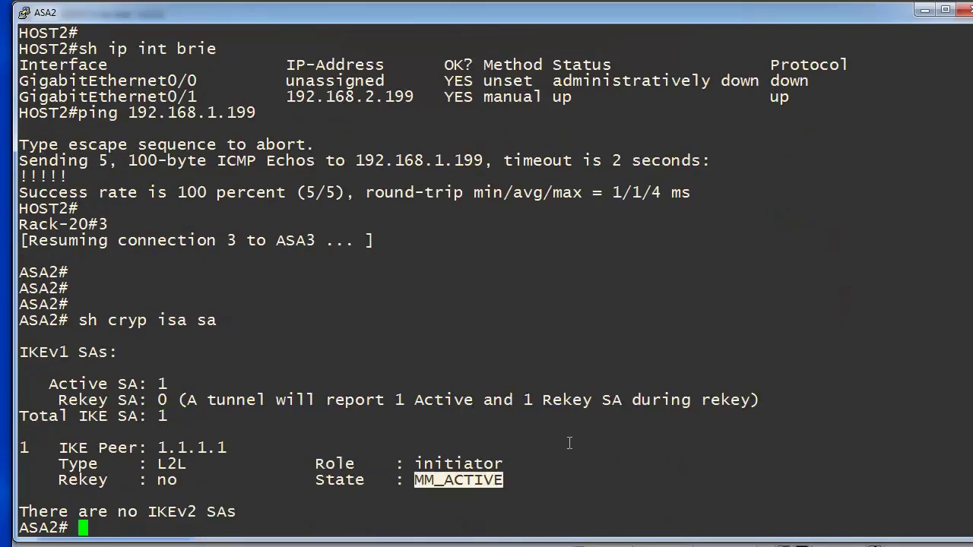
left_click(568, 443)
Run 'sh cryp ips sa' and check the 9 packets encrypted and decrypted.
type("sh cry")
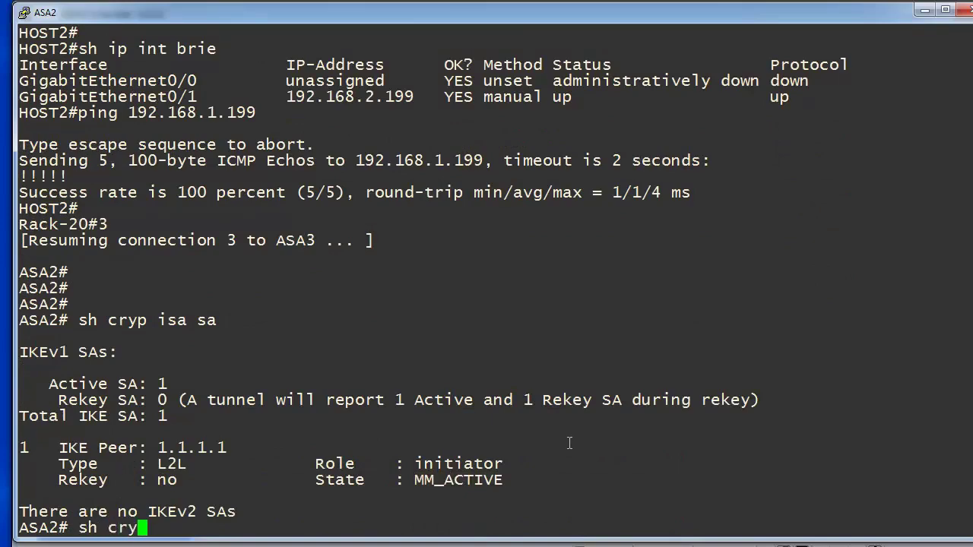
type("p ips sa")
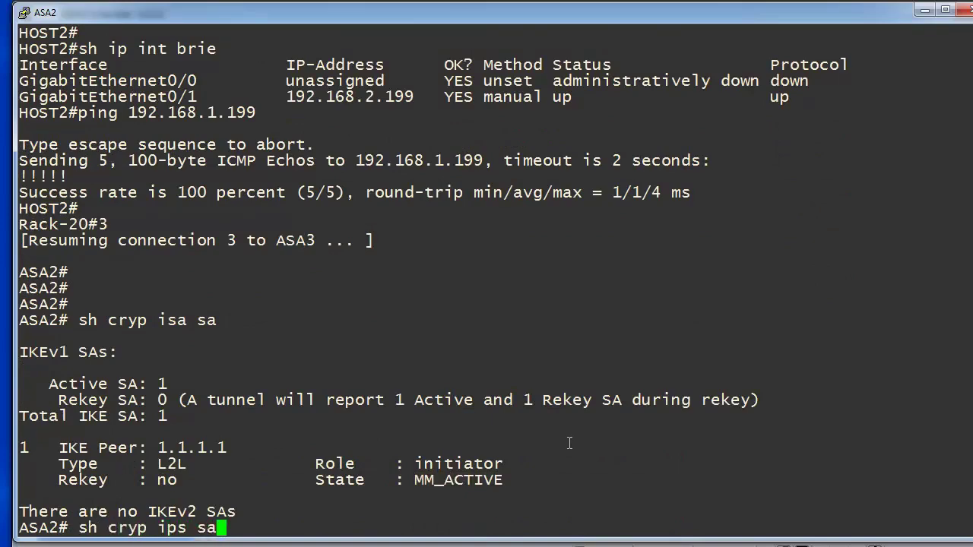
key("Return")
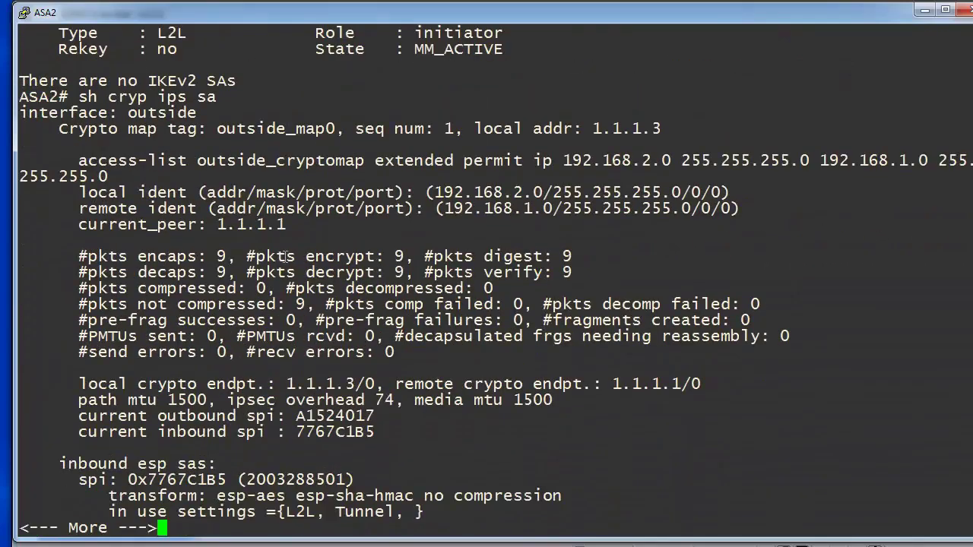
left_click_drag(258, 257, 408, 276)
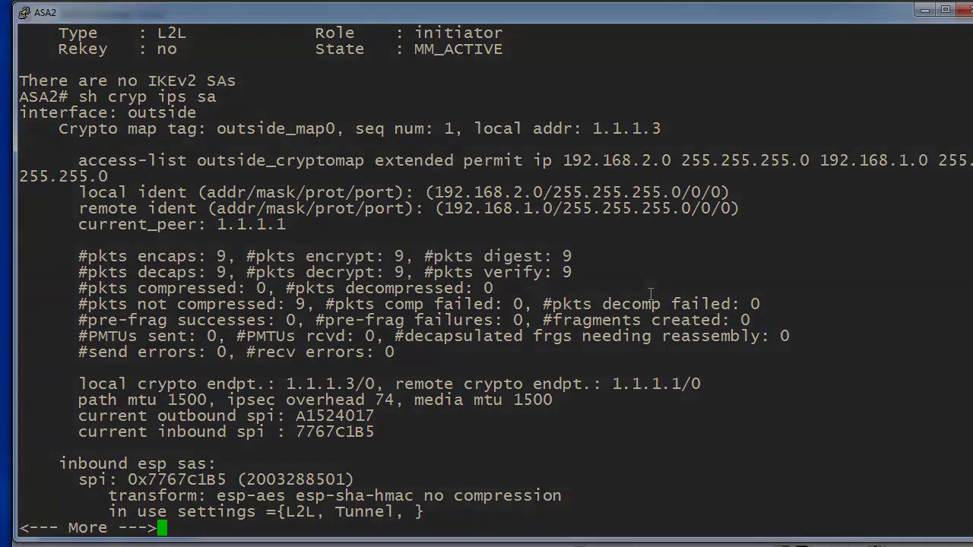